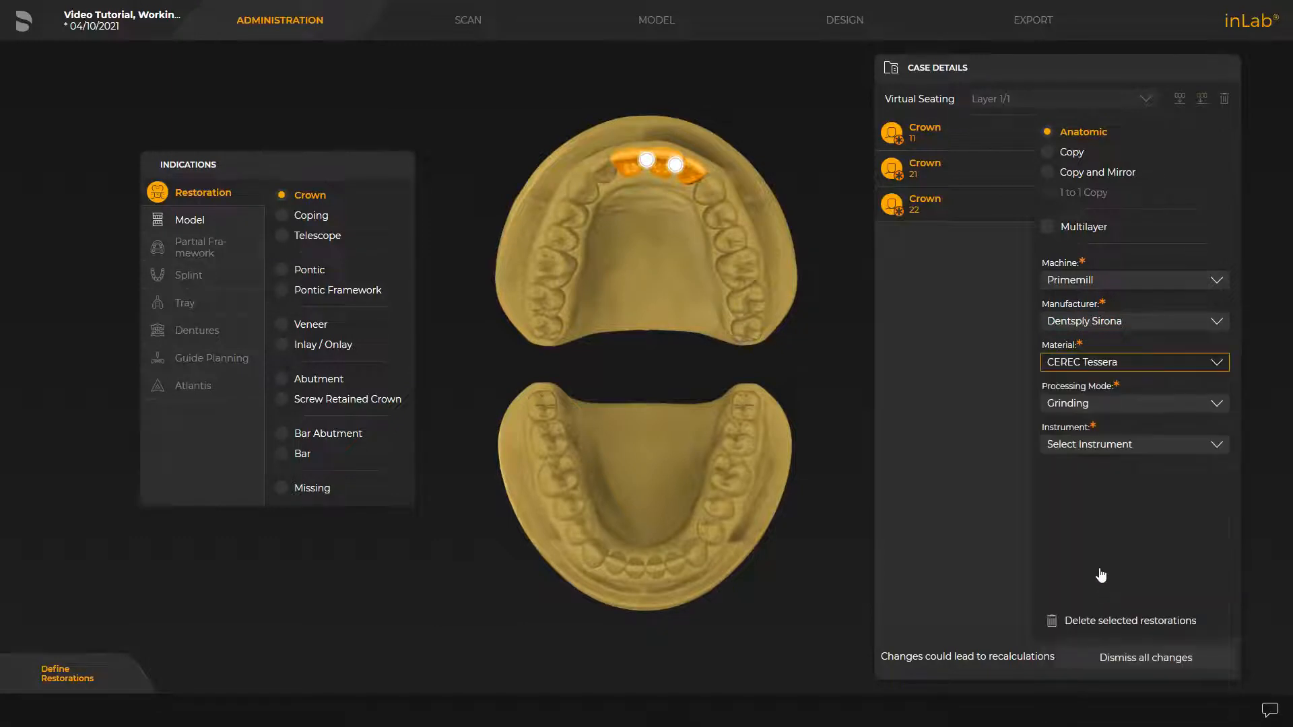
- Set the crowns' instrument to Step Bur 12S + EF and add Model indications for the upper and lower jaws
{"action": "left_click", "coordinate": [1102, 448]}
{"action": "left_click", "coordinate": [1104, 547]}
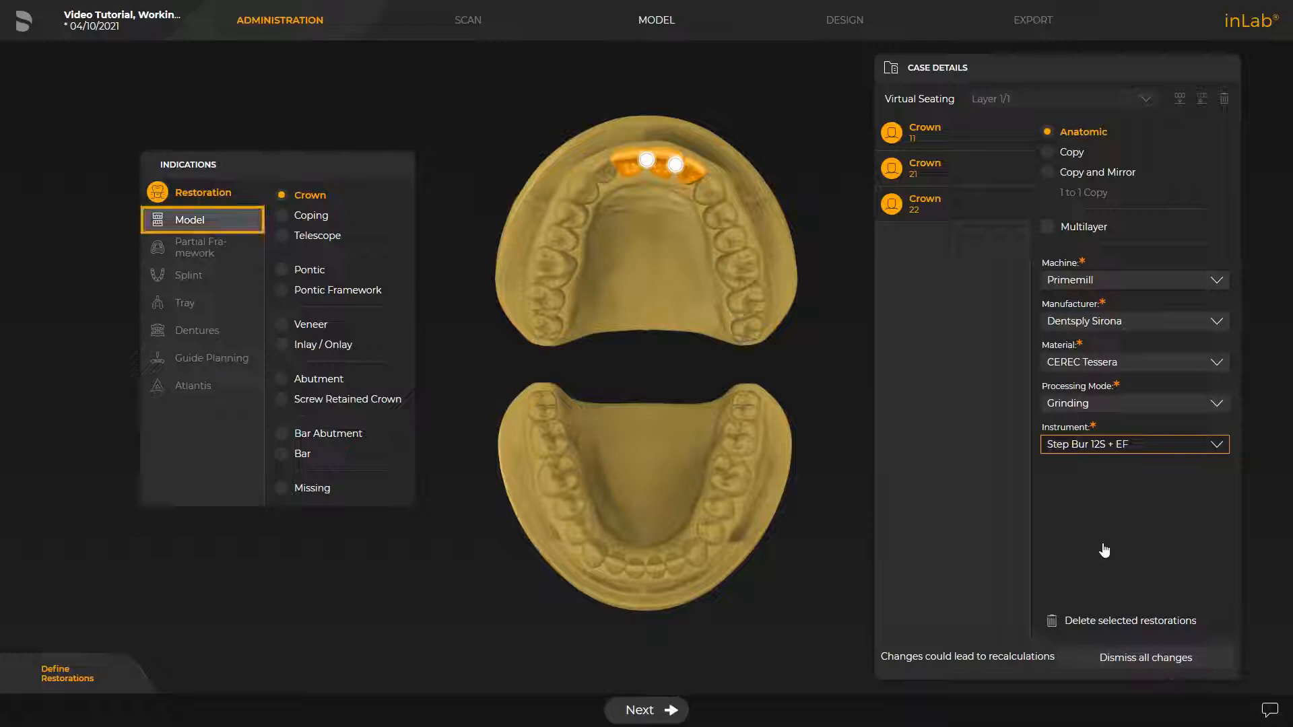
{"action": "left_click", "coordinate": [188, 228]}
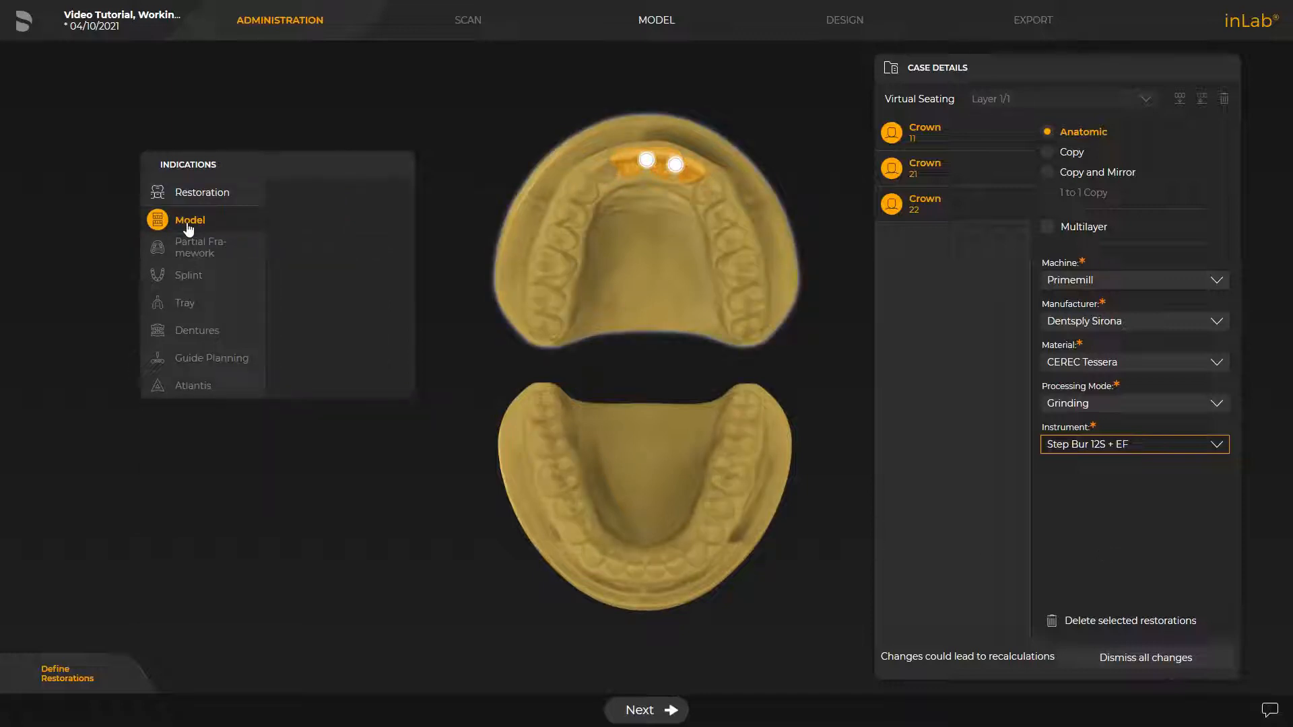
{"action": "left_click", "coordinate": [643, 292]}
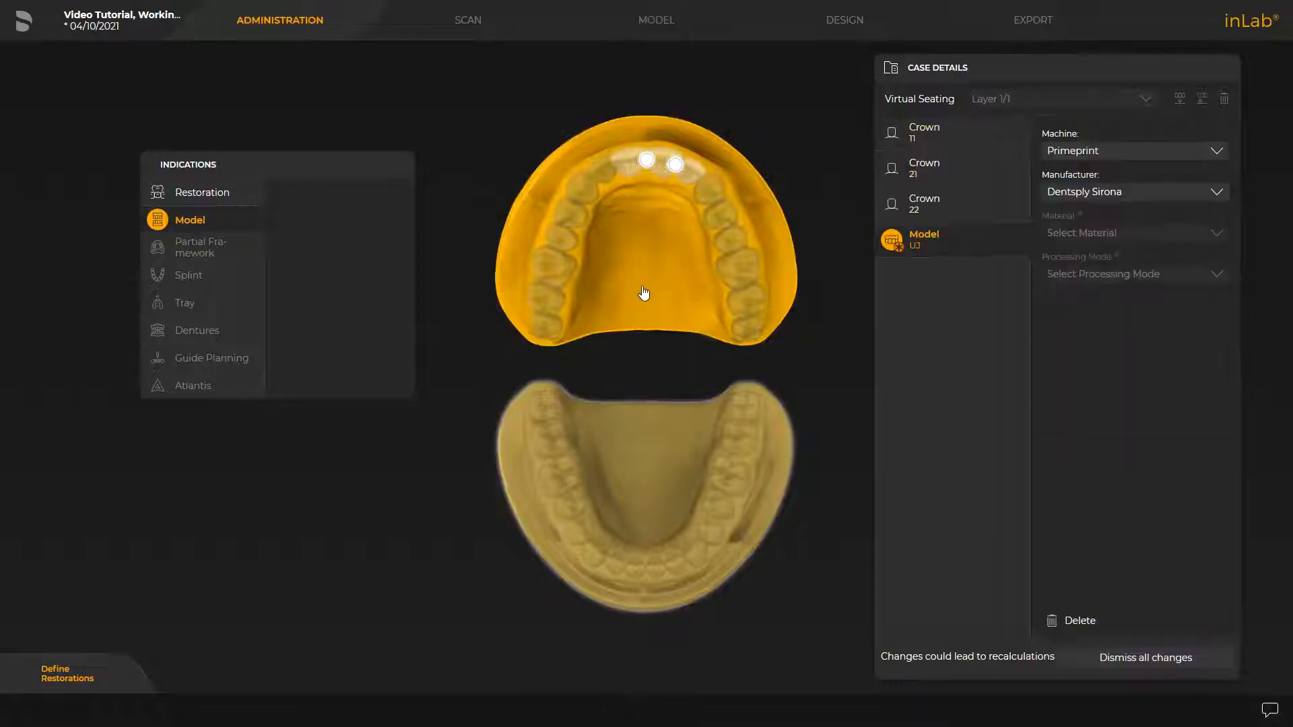
{"action": "left_click", "coordinate": [654, 465]}
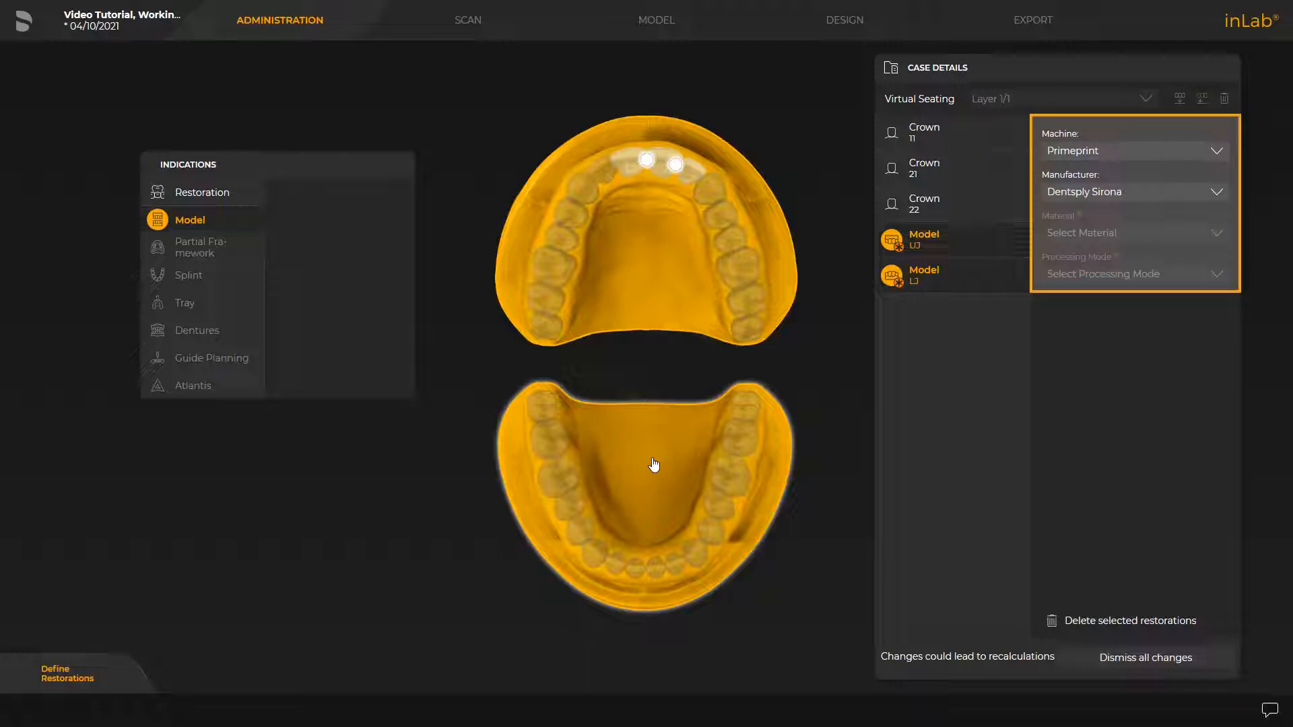
- Set the material of both jaw models to Primeprint Model and continue to the Model phase
{"action": "left_click", "coordinate": [1216, 236]}
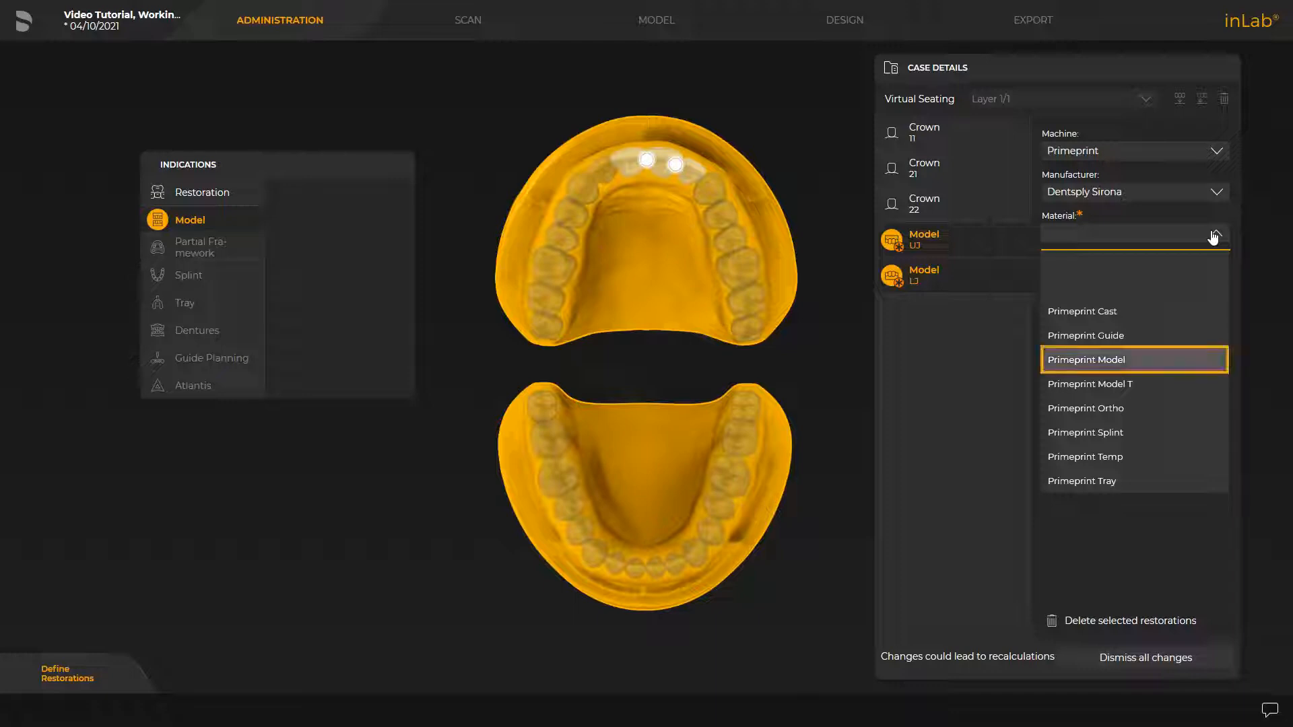
{"action": "left_click", "coordinate": [1109, 363]}
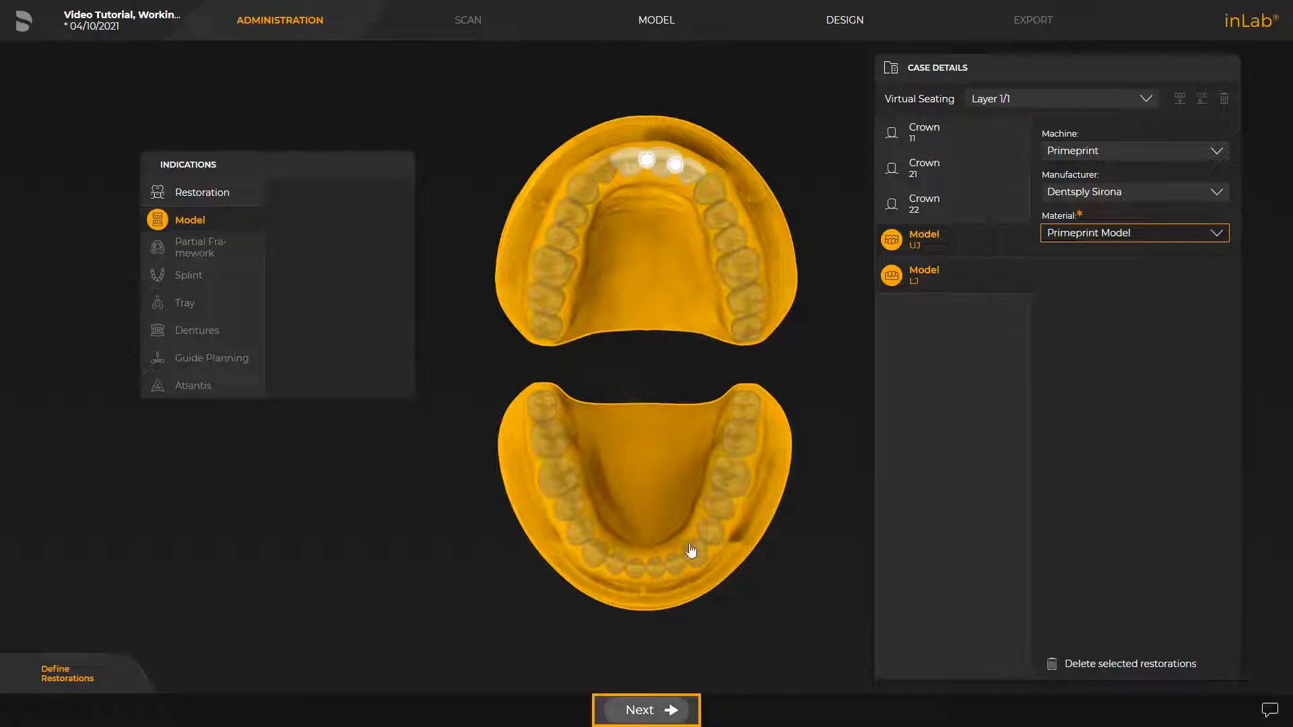
{"action": "left_click", "coordinate": [659, 710]}
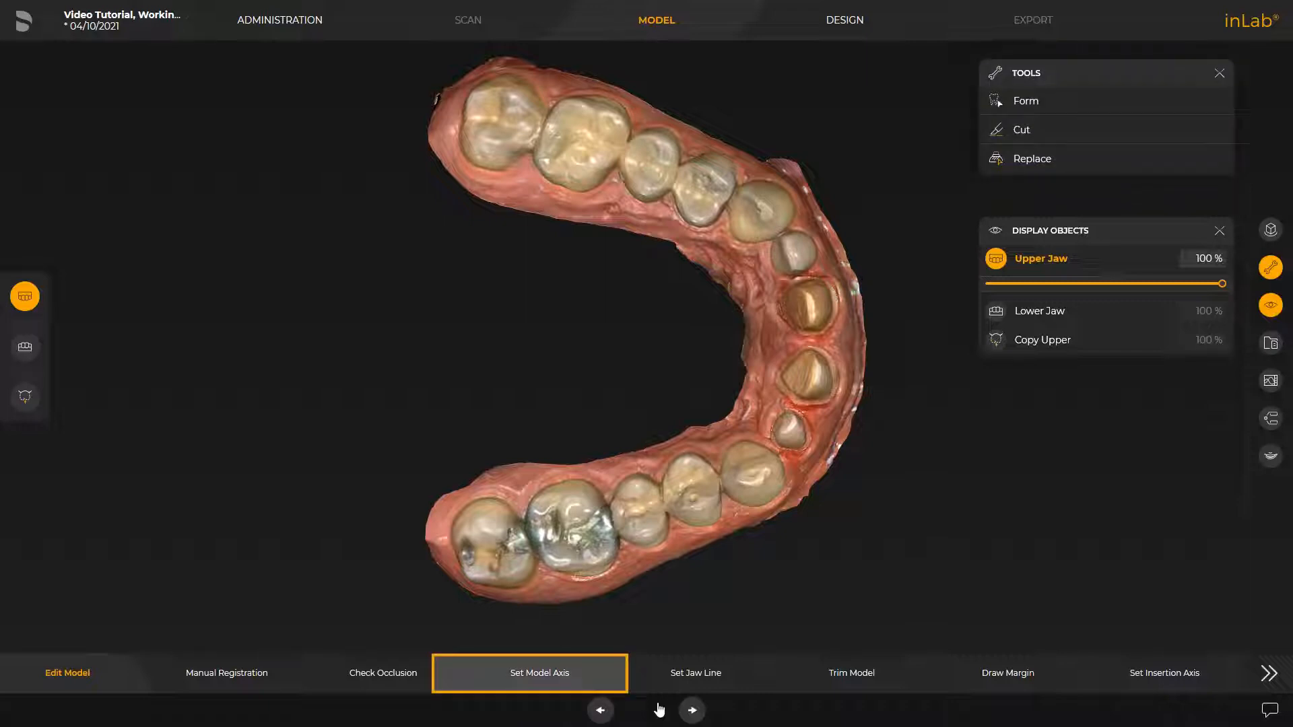
- Review the model axis, jaw line, preparation margin and insertion axis stages for the crowns
{"action": "left_click", "coordinate": [562, 682]}
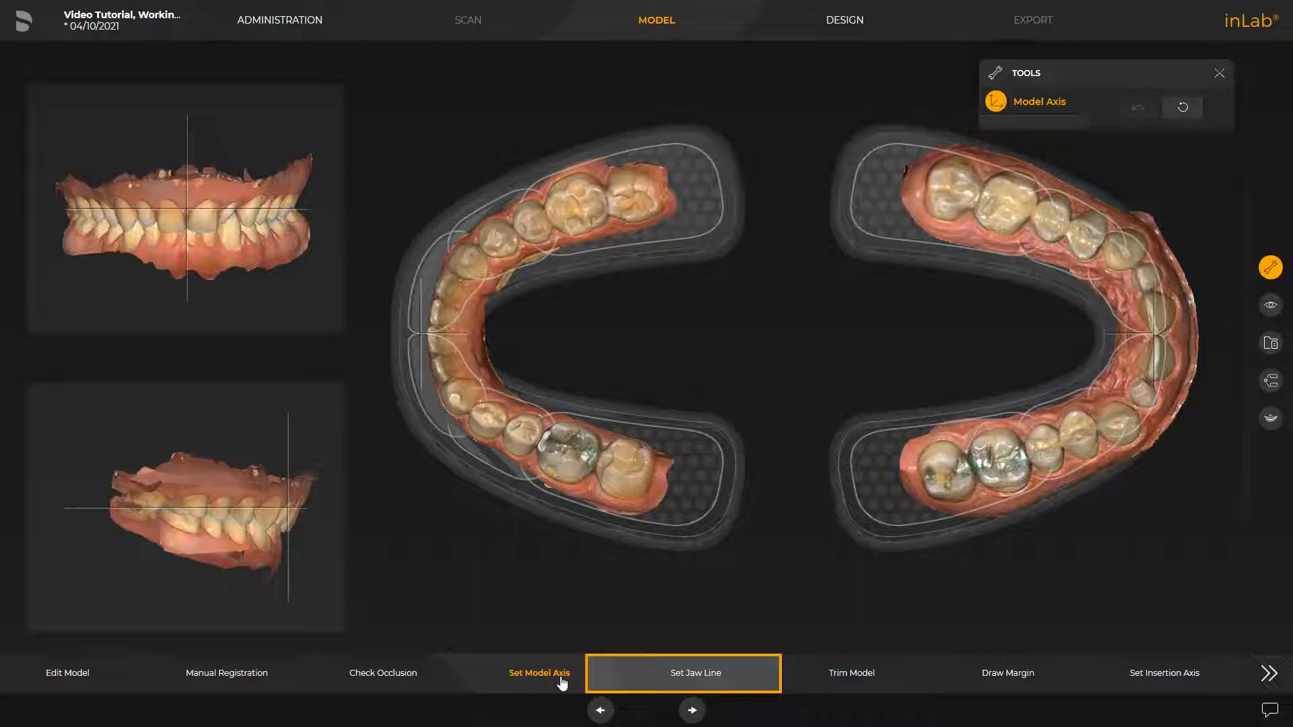
{"action": "left_click", "coordinate": [699, 673]}
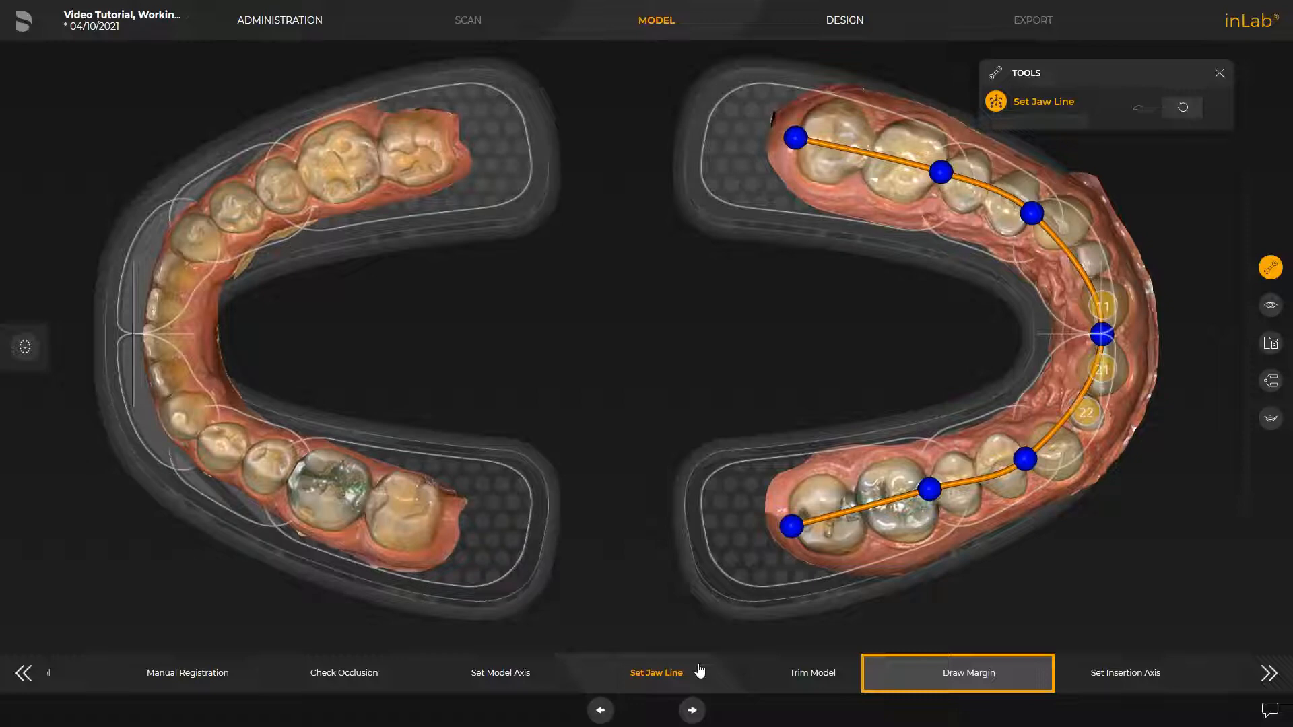
{"action": "left_click", "coordinate": [981, 676]}
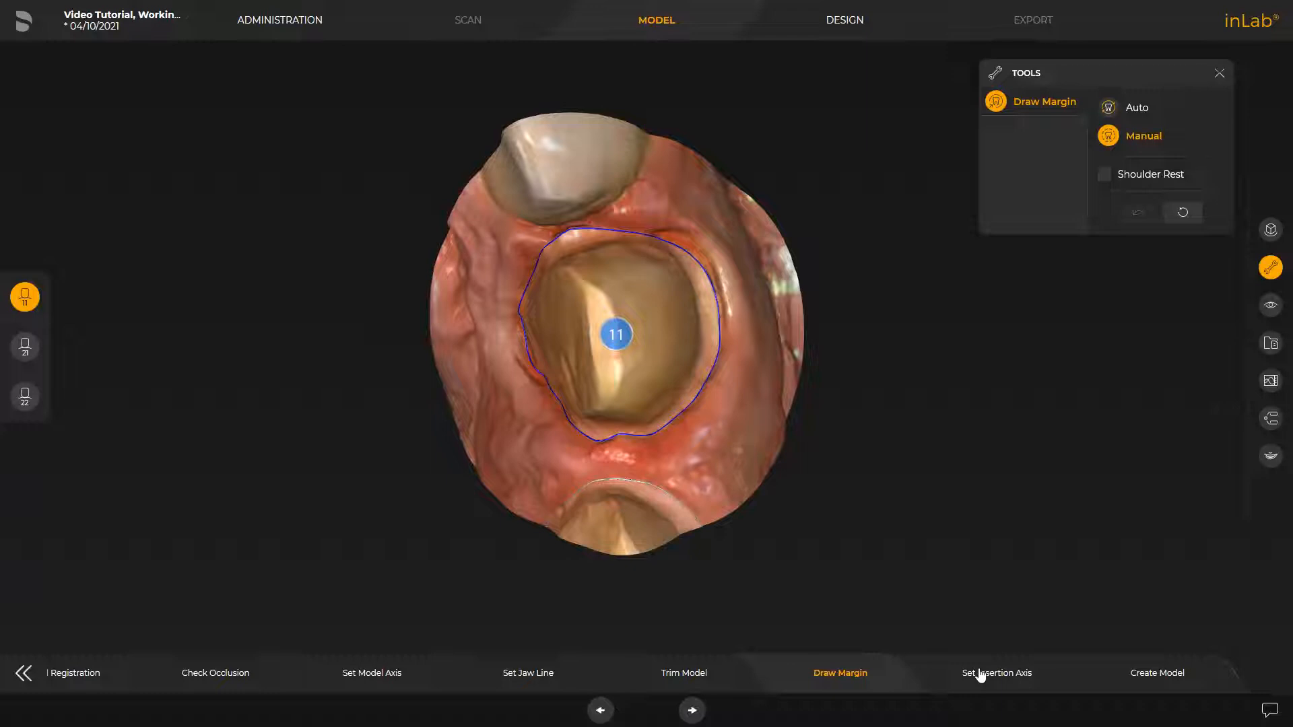
{"action": "left_click", "coordinate": [980, 674]}
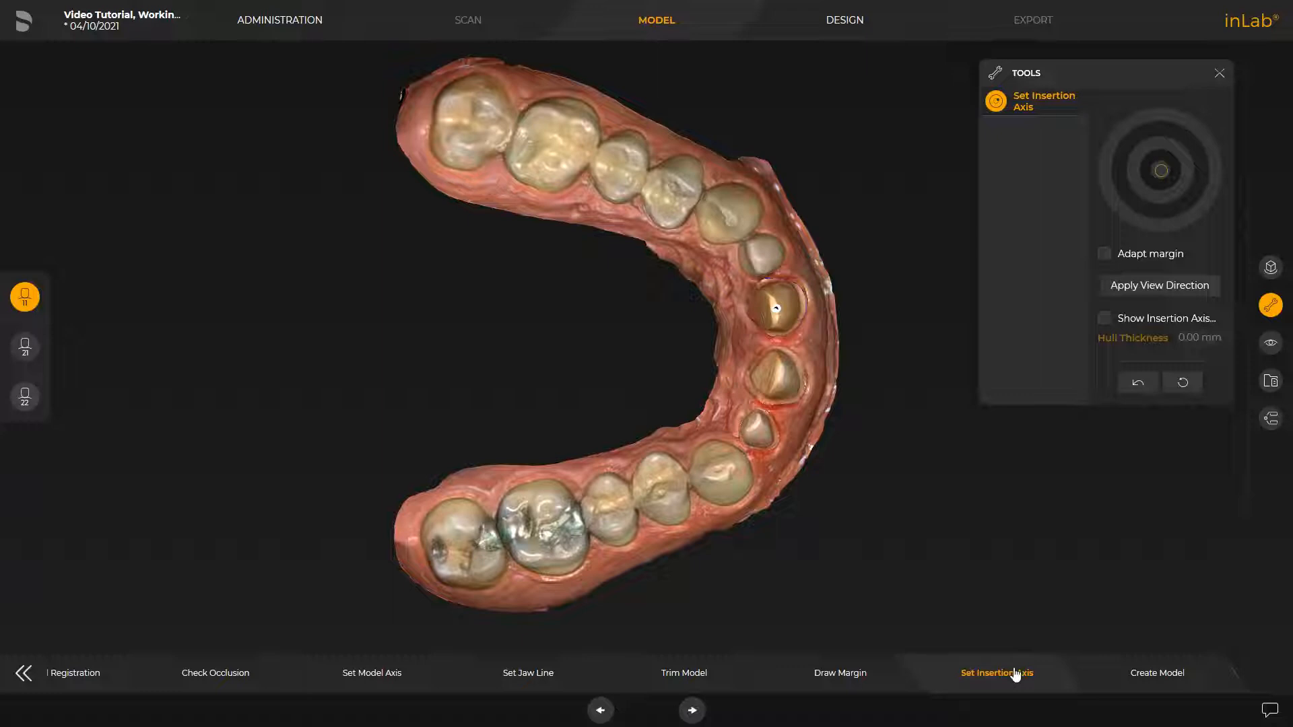
- Run Create Model and start inLab Model with the current case
{"action": "left_click", "coordinate": [1154, 672]}
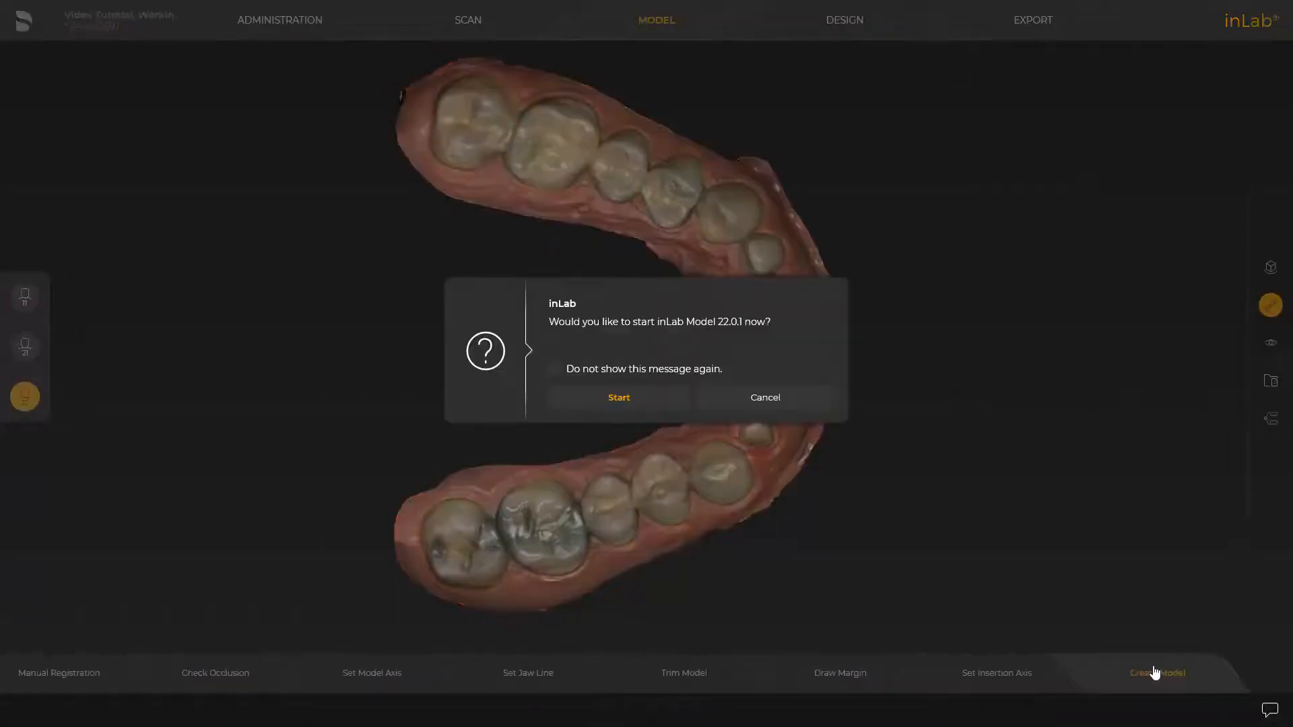
{"action": "left_click", "coordinate": [640, 400]}
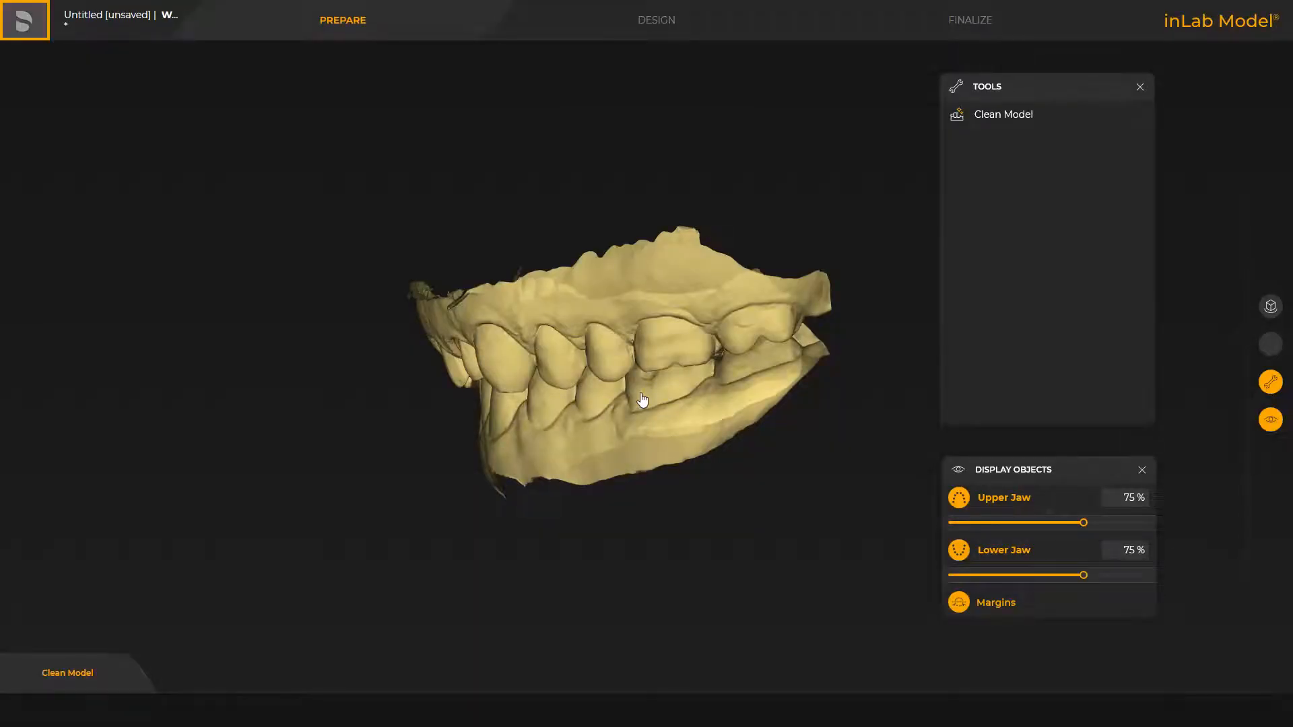
- Check the database locations in the settings and save the model case
{"action": "left_click", "coordinate": [23, 22]}
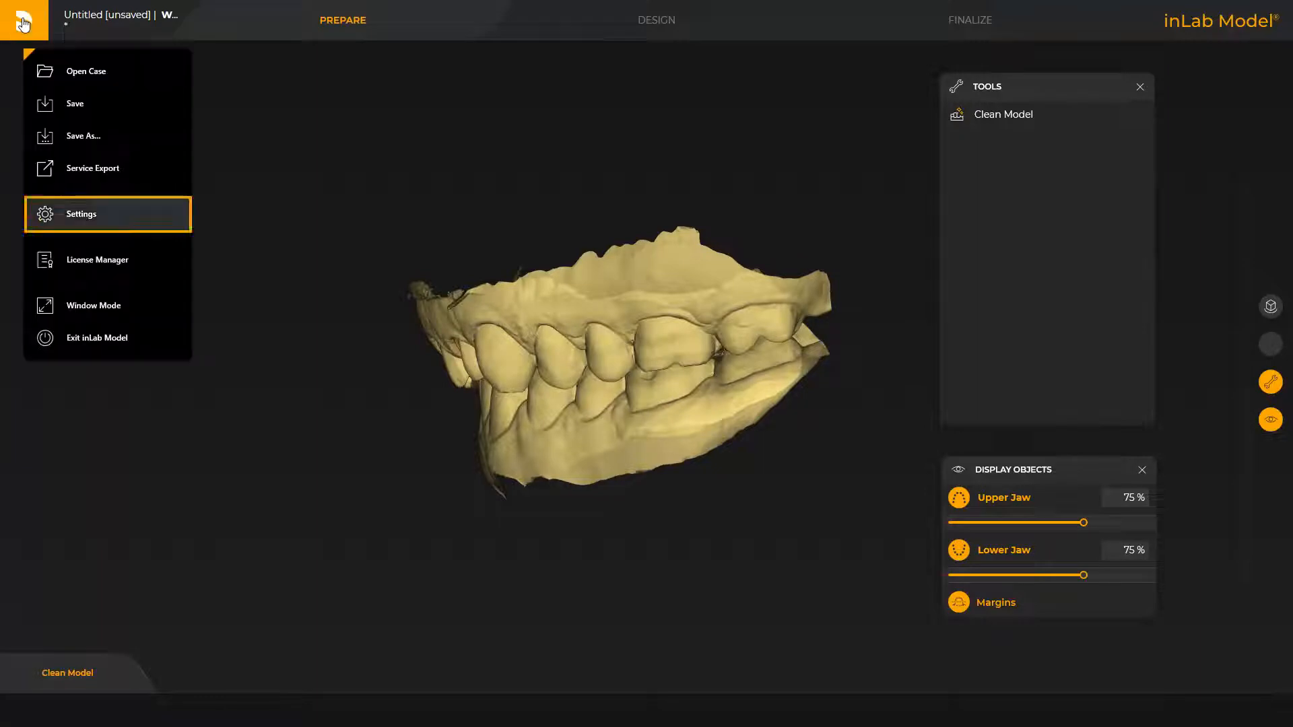
{"action": "left_click", "coordinate": [61, 221]}
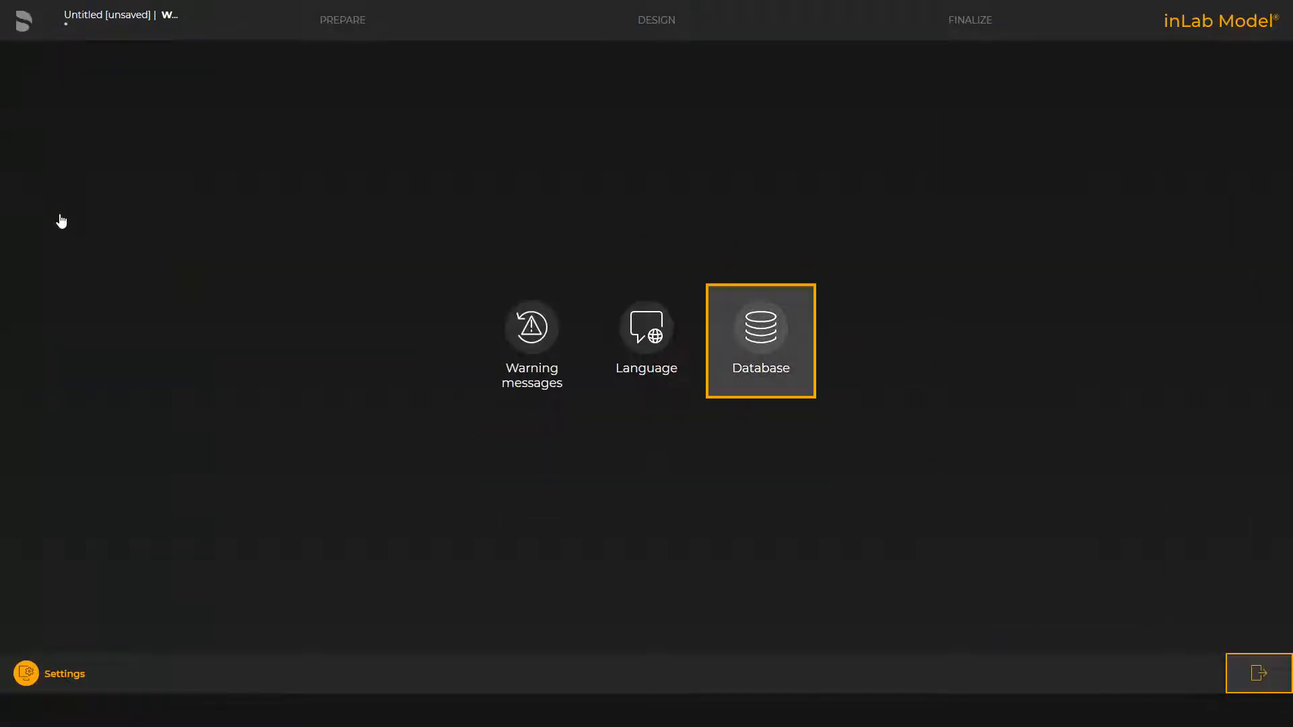
{"action": "left_click", "coordinate": [751, 327]}
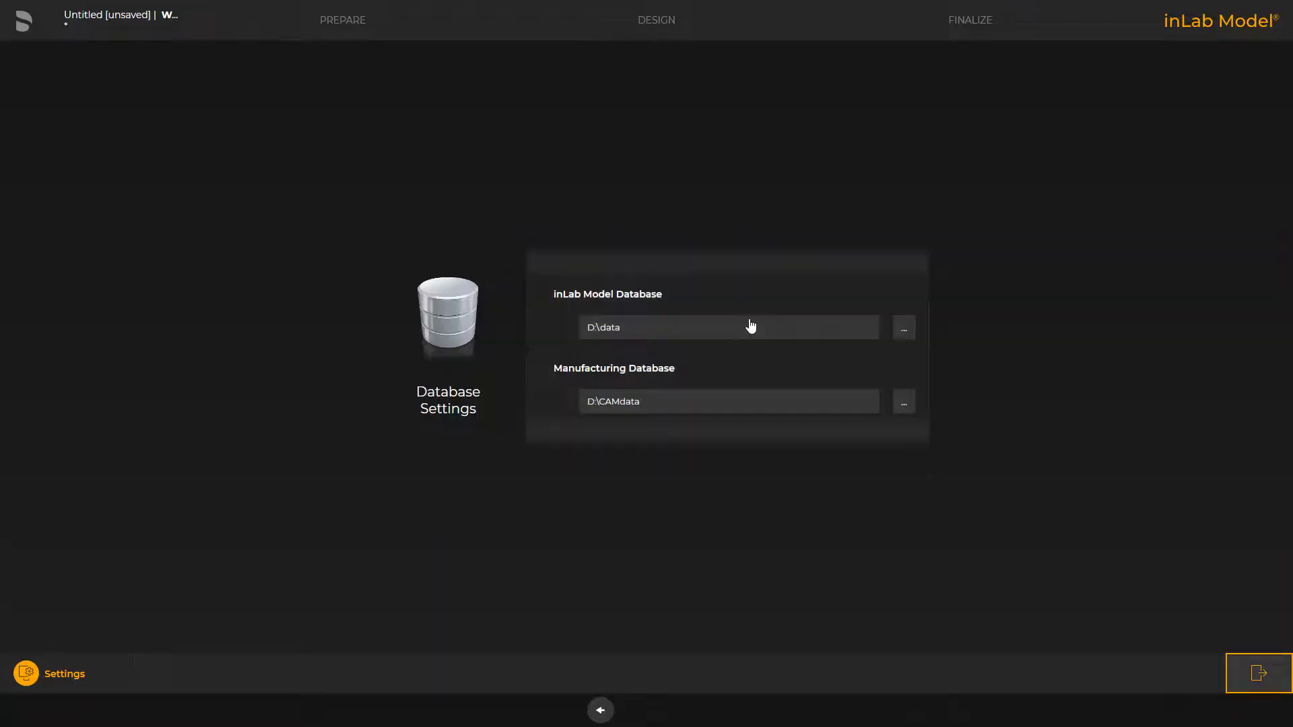
{"action": "left_click", "coordinate": [1258, 670]}
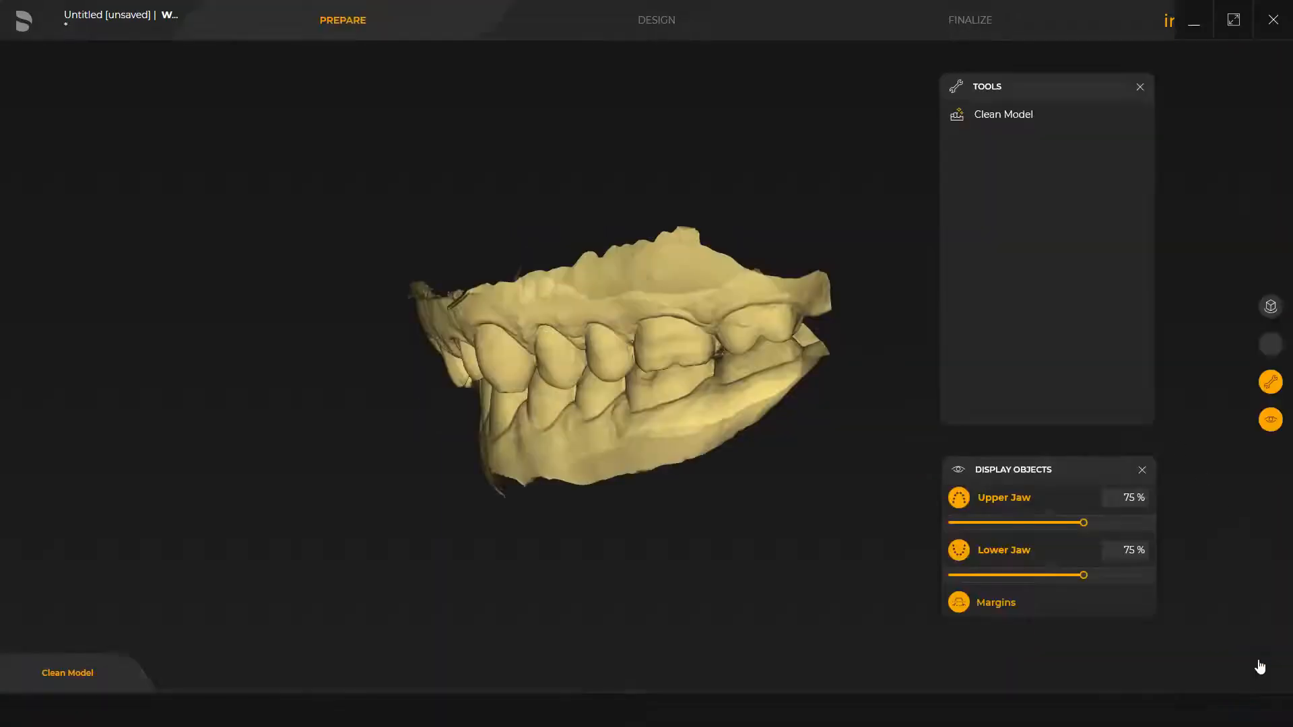
{"action": "left_click", "coordinate": [23, 23]}
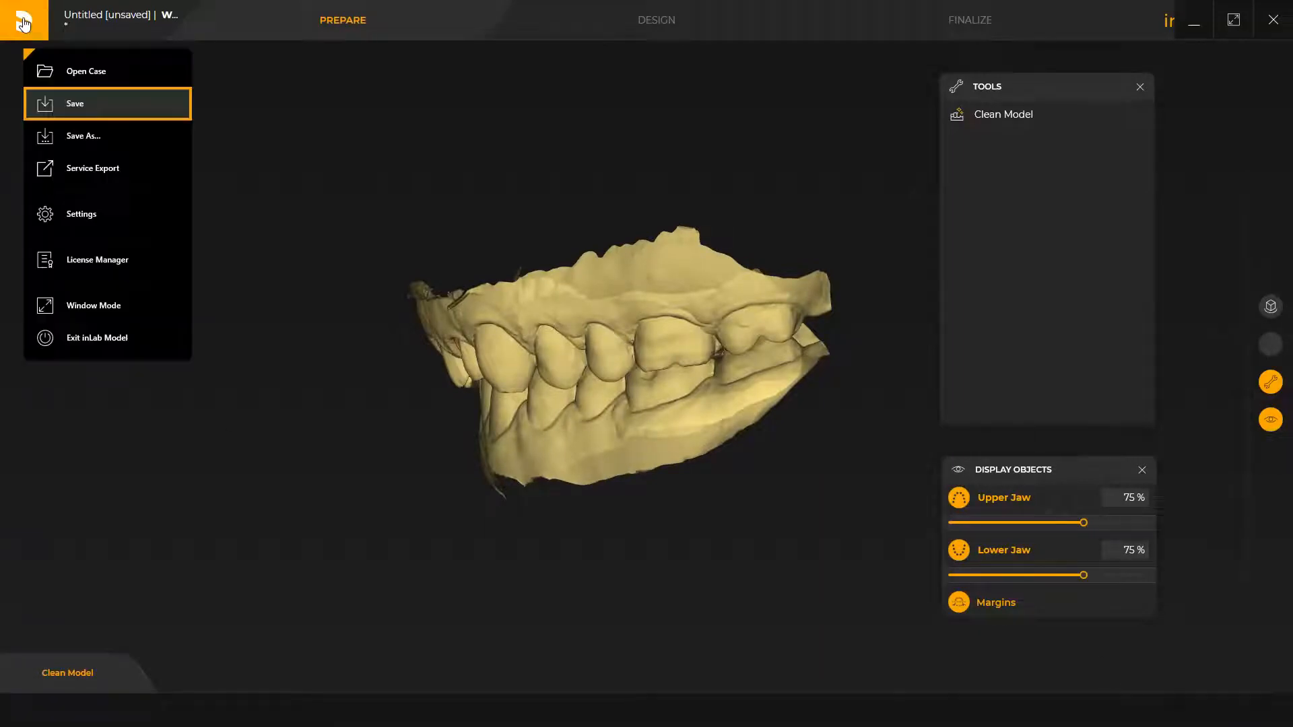
{"action": "left_click", "coordinate": [71, 106]}
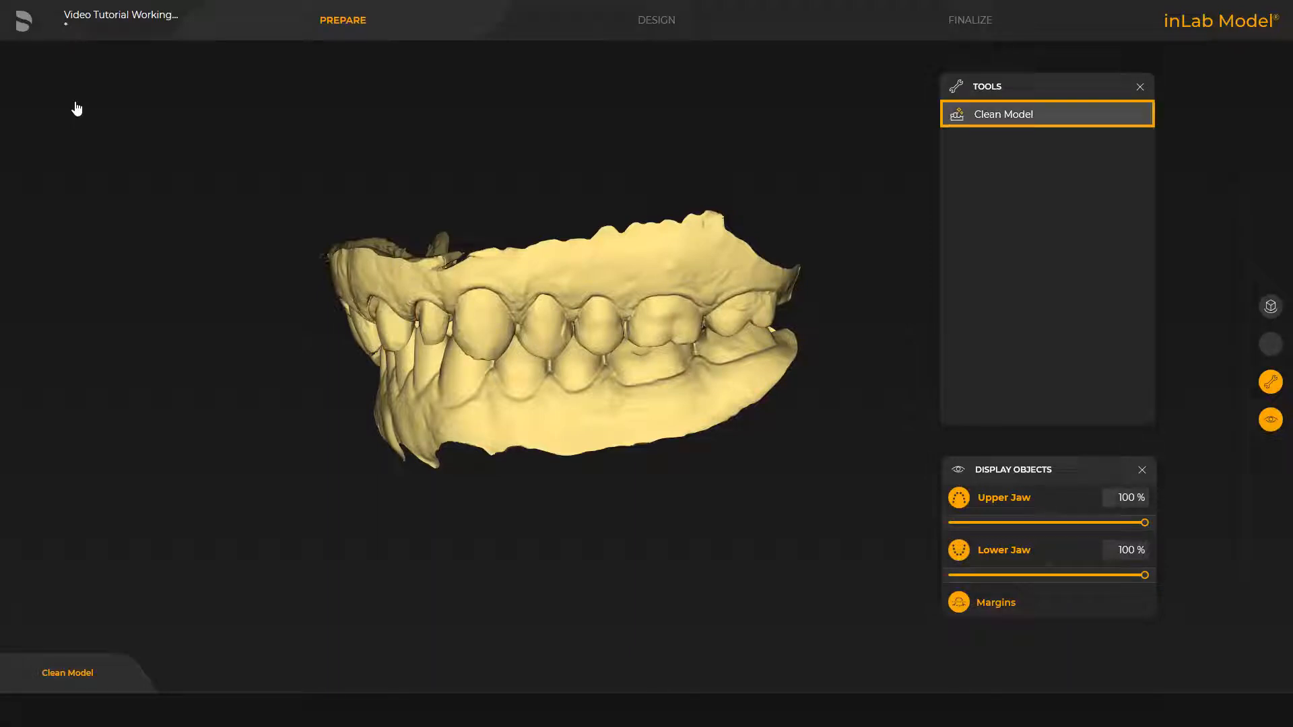
- Hide the lower jaw and redraw the upper jaw's Clean Model boundary line lower across the anterior gingiva
{"action": "left_click", "coordinate": [981, 118]}
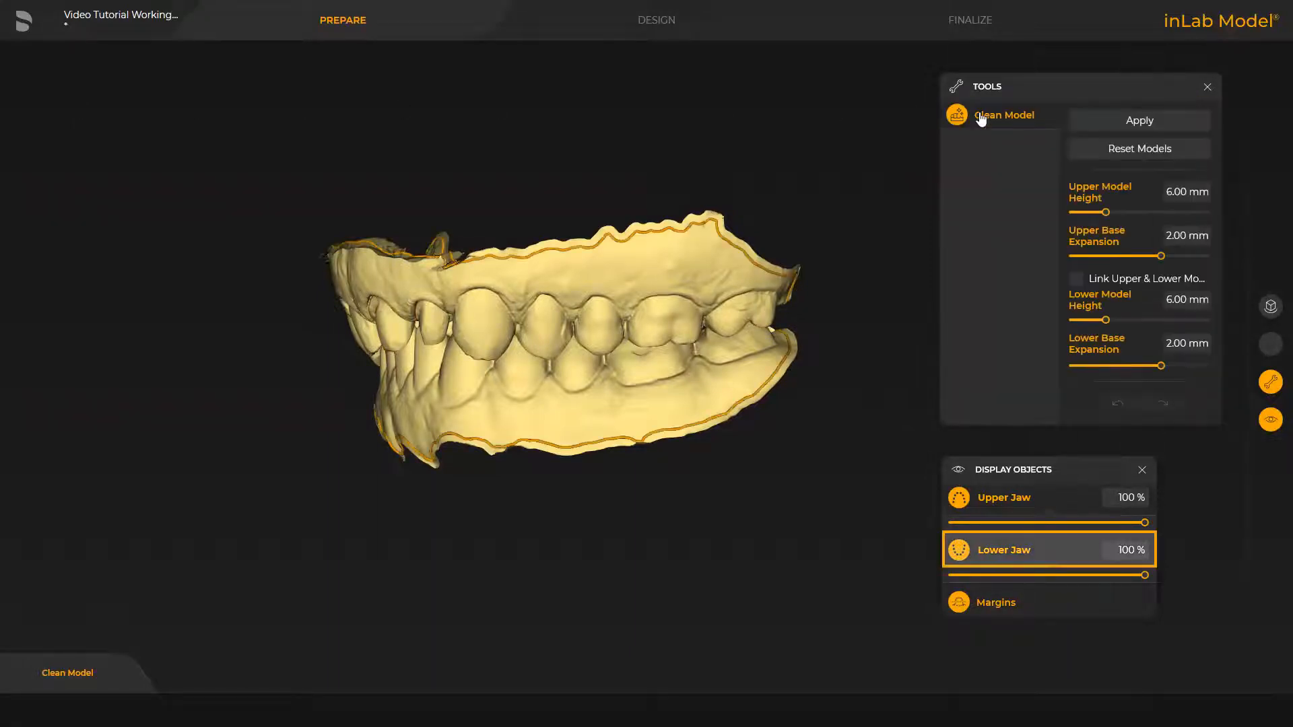
{"action": "left_click", "coordinate": [959, 551]}
{"action": "middle_click_drag", "start_coordinate": [291, 266], "coordinate": [457, 293]}
{"action": "scroll", "coordinate": [457, 293], "scroll_direction": "up", "scroll_amount": 4}
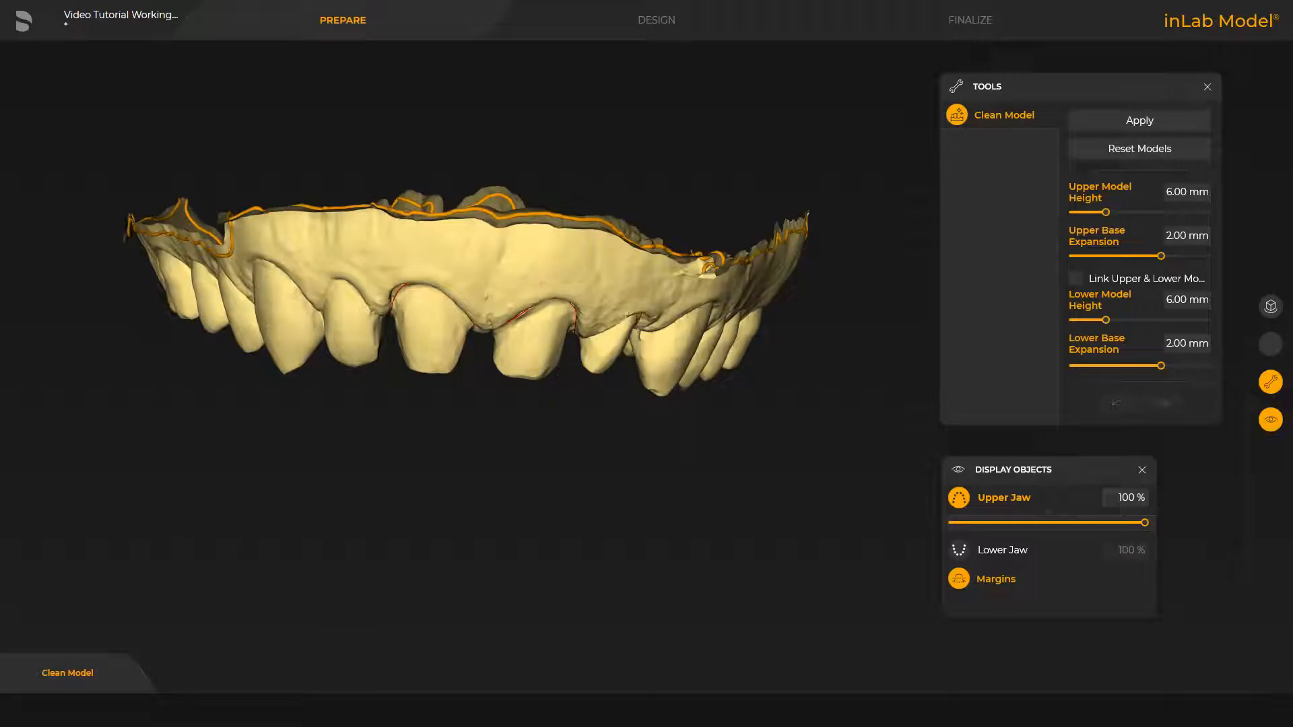
{"action": "left_click", "coordinate": [232, 250]}
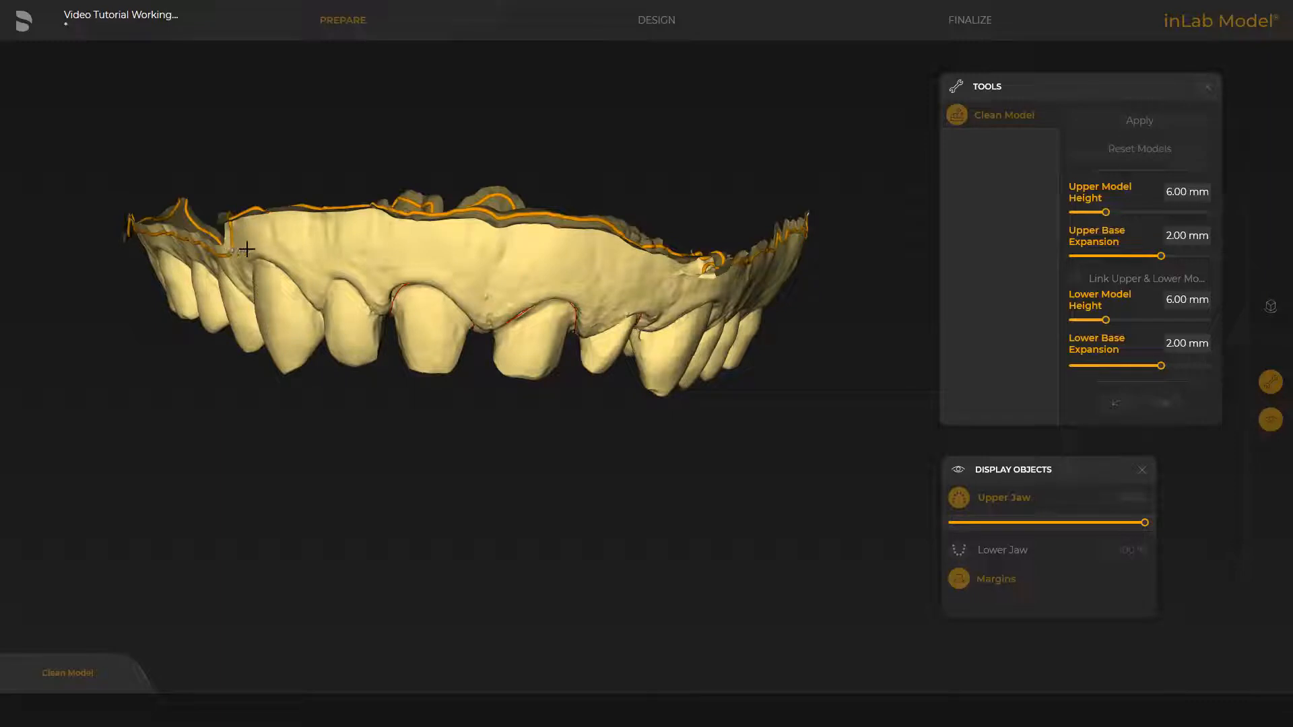
{"action": "left_click", "coordinate": [328, 230]}
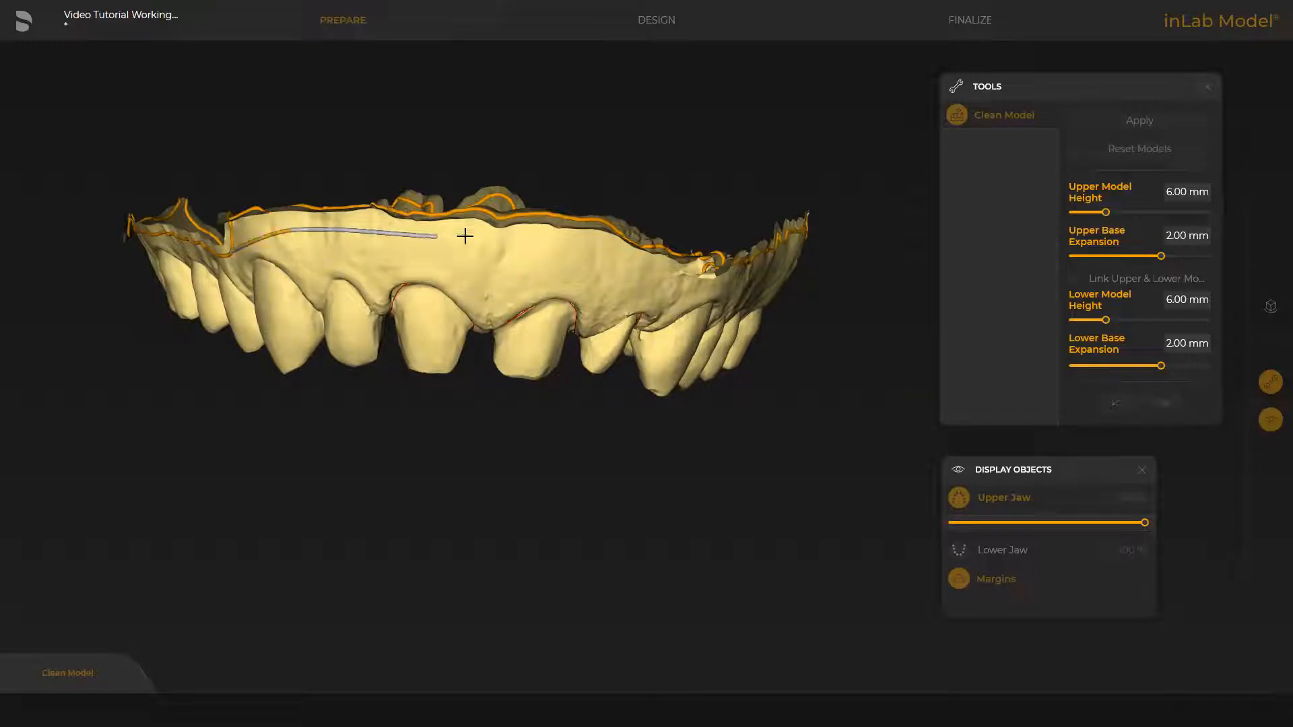
{"action": "left_click", "coordinate": [559, 243]}
{"action": "left_click", "coordinate": [649, 262]}
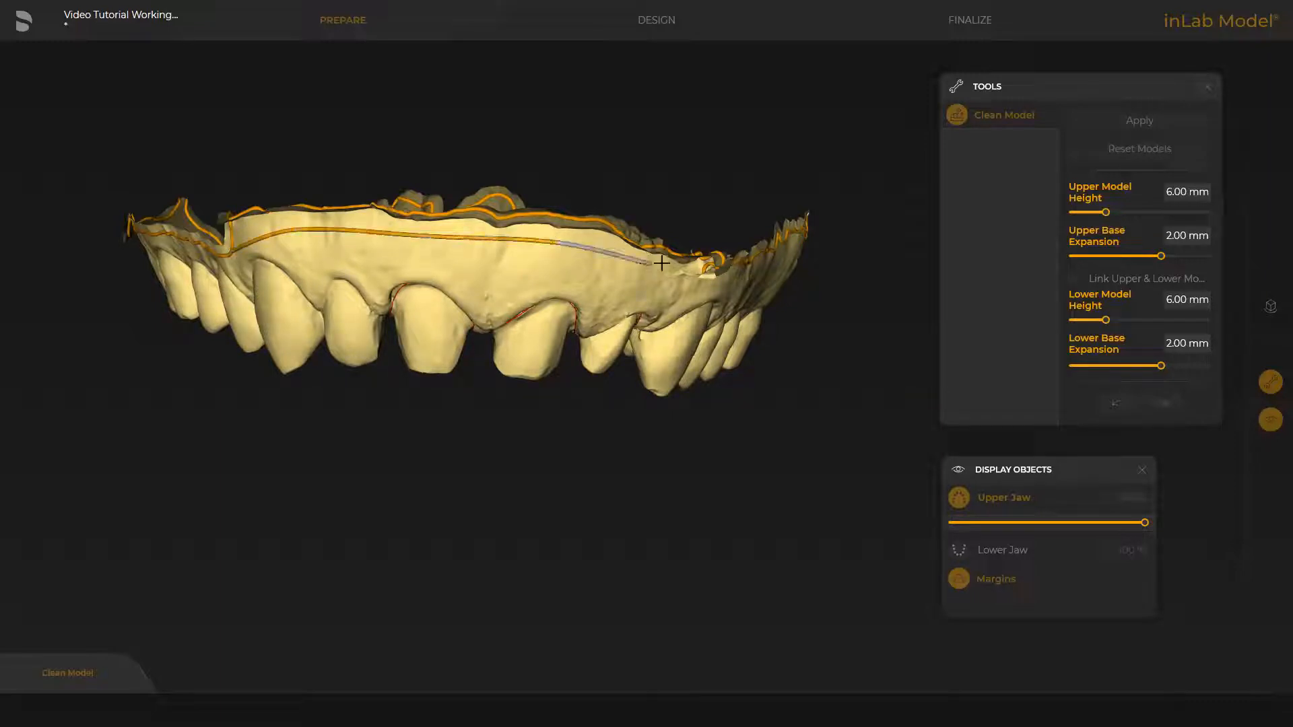
{"action": "left_click", "coordinate": [703, 284]}
- Continue the upper boundary line along the gingiva from the left canine to the last molar
{"action": "left_click_drag", "start_coordinate": [863, 271], "coordinate": [768, 280]}
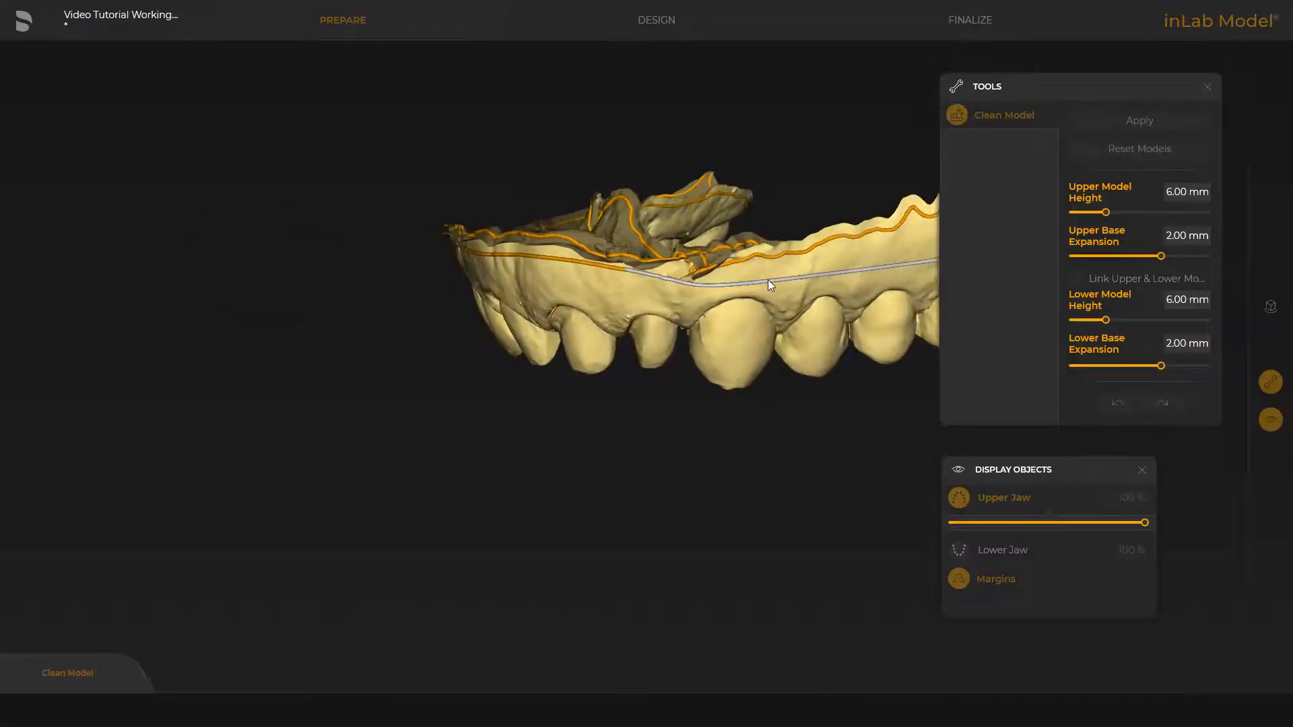
{"action": "right_click_drag", "start_coordinate": [749, 423], "coordinate": [363, 449]}
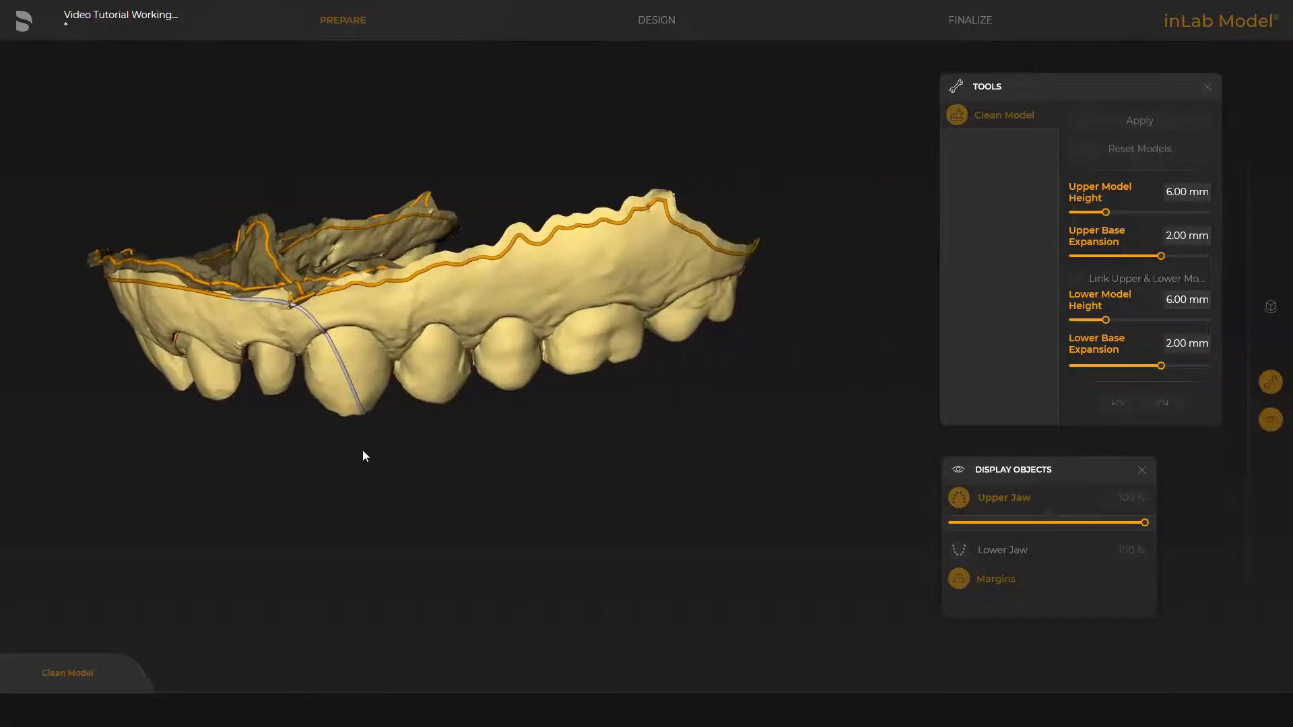
{"action": "left_click", "coordinate": [332, 305]}
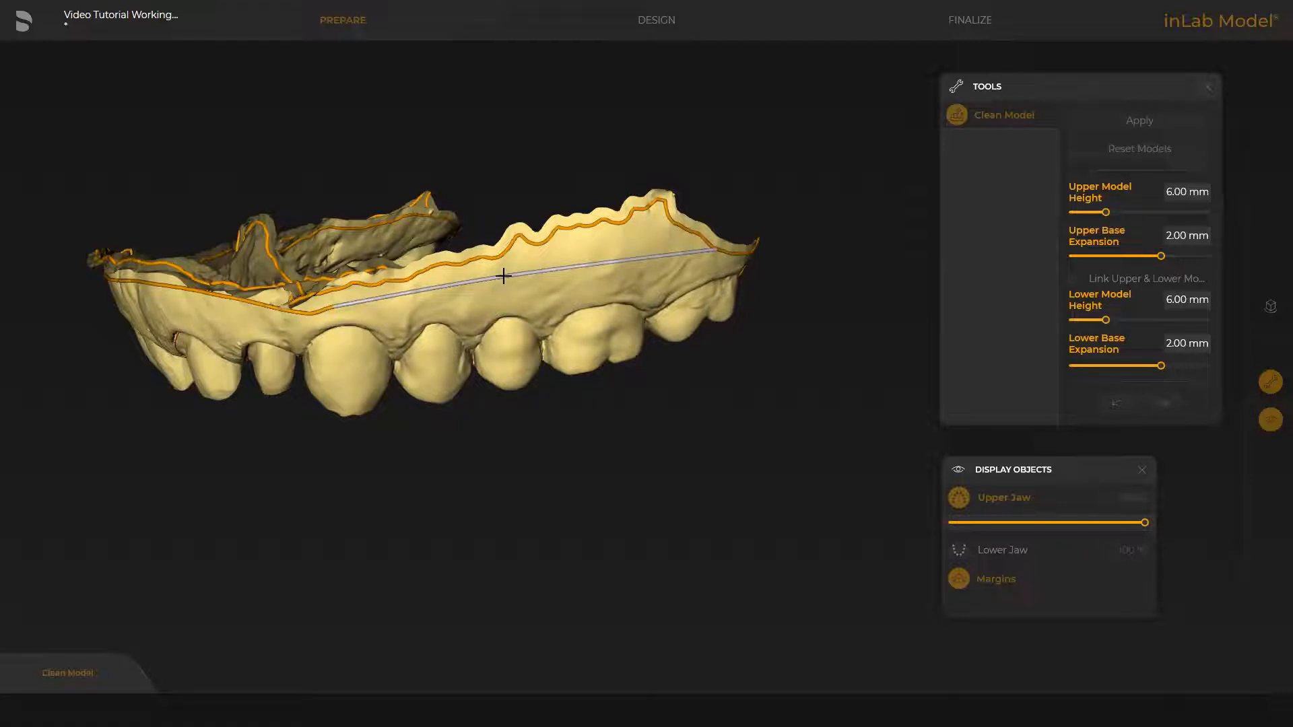
{"action": "left_click", "coordinate": [716, 249]}
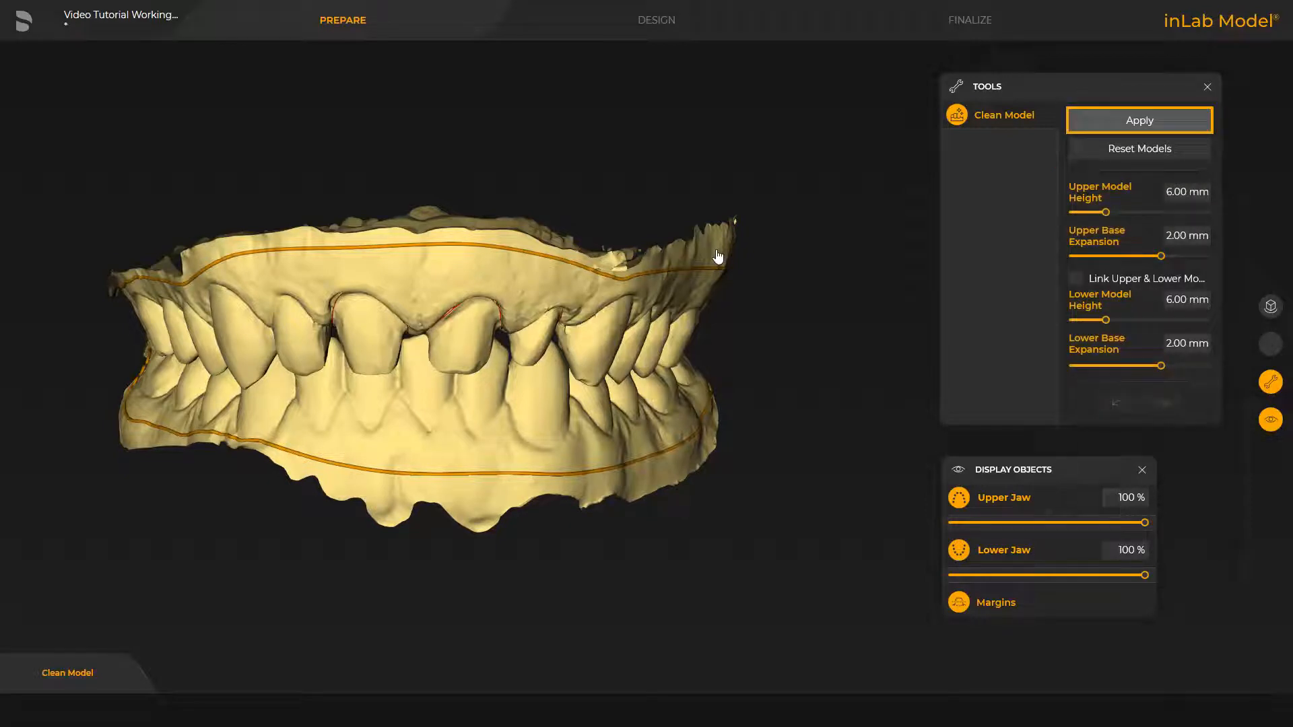
- Apply Clean Model to trim both jaws along their boundary lines and build the model bases
{"action": "left_click", "coordinate": [1140, 121]}
{"action": "right_click_drag", "start_coordinate": [800, 436], "coordinate": [798, 364]}
{"action": "mouse_move", "coordinate": [506, 576]}
{"action": "right_mouse_down"}
{"action": "mouse_move", "coordinate": [511, 470]}
{"action": "mouse_move", "coordinate": [520, 650]}
{"action": "mouse_move", "coordinate": [506, 648]}
{"action": "mouse_move", "coordinate": [493, 578]}
{"action": "right_mouse_up"}
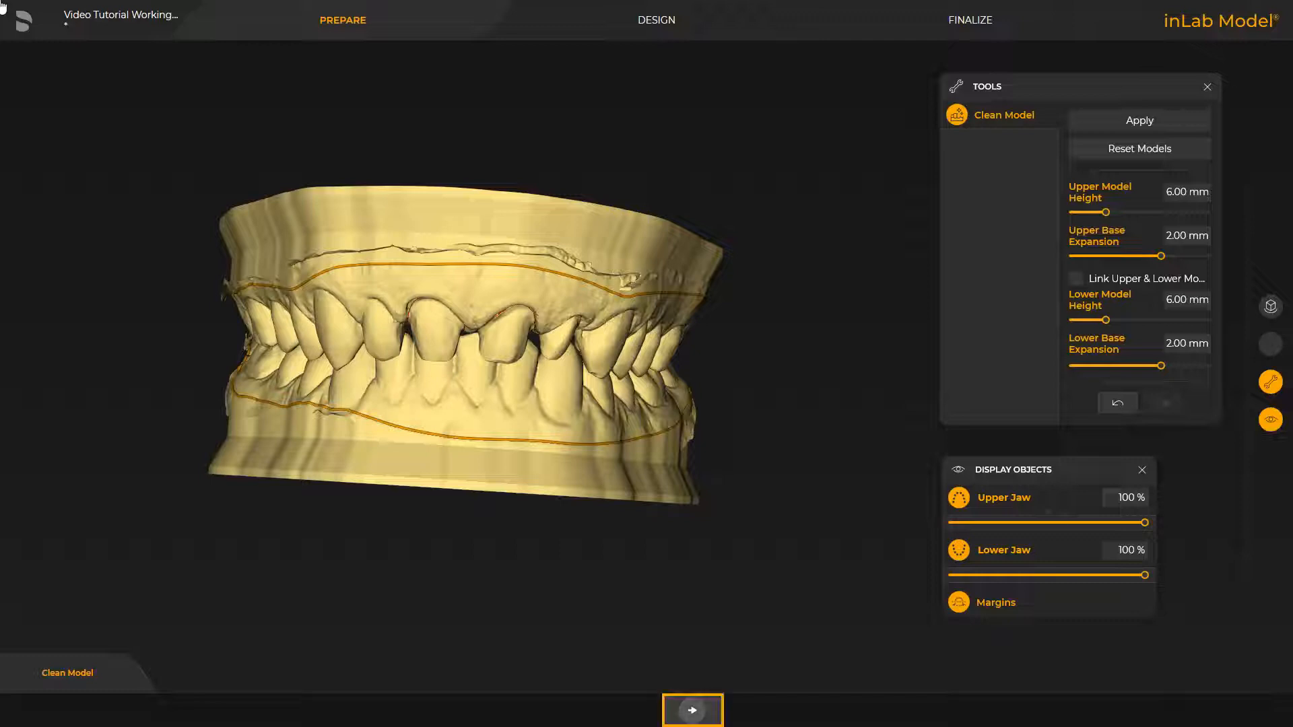
- Proceed to the Design phase and create the stumps with a 0.10 mm spacer and 0.75 mm ditch size
{"action": "left_click", "coordinate": [693, 711]}
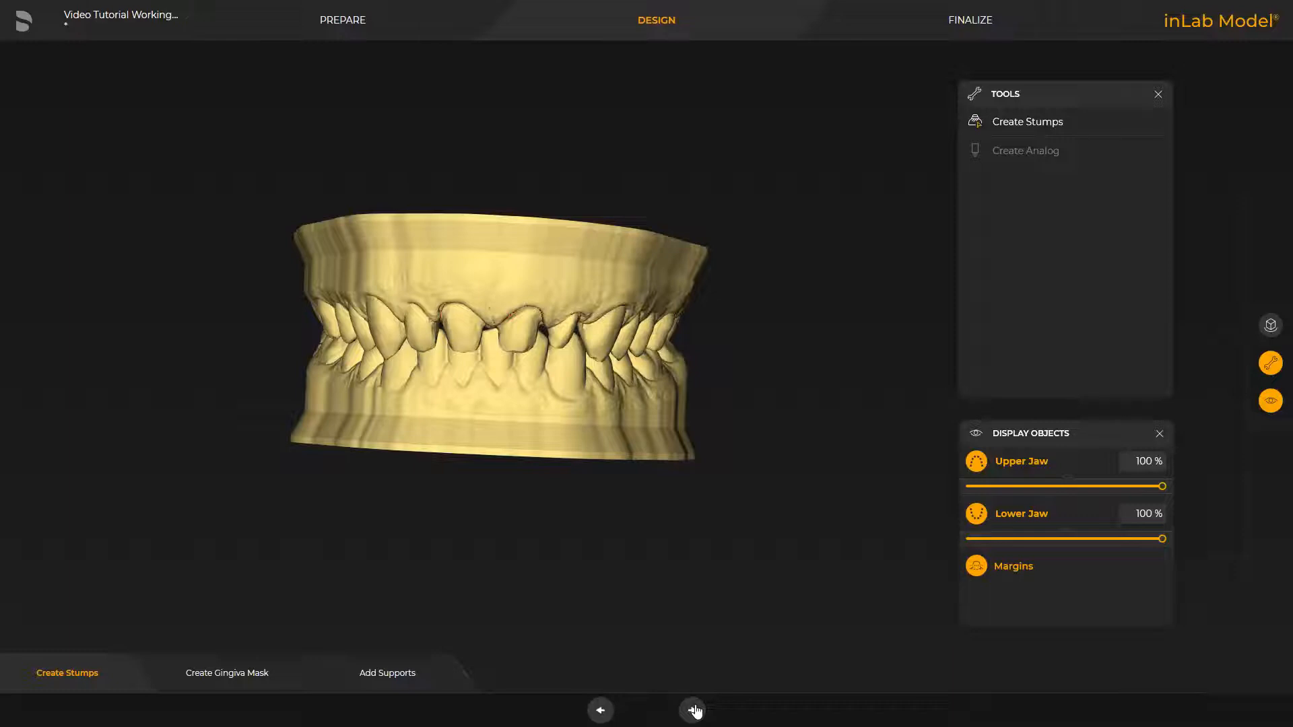
{"action": "left_click", "coordinate": [976, 125]}
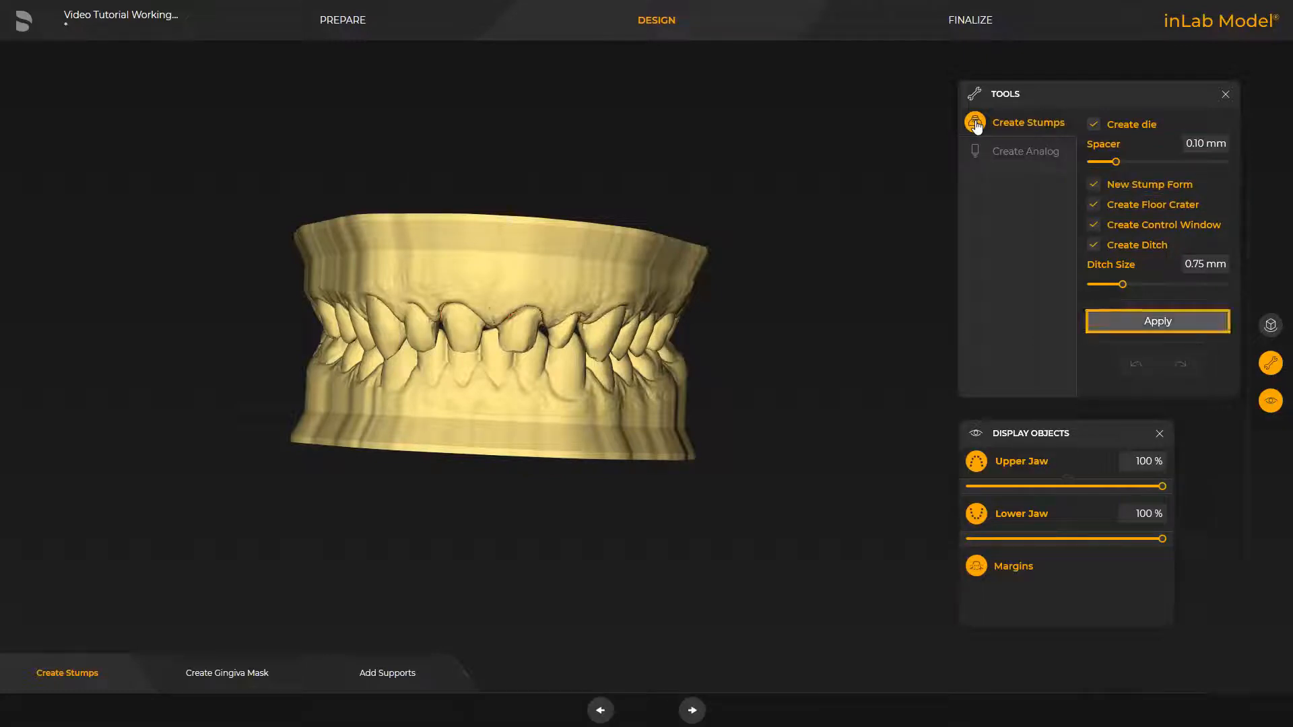
{"action": "left_click", "coordinate": [1119, 322]}
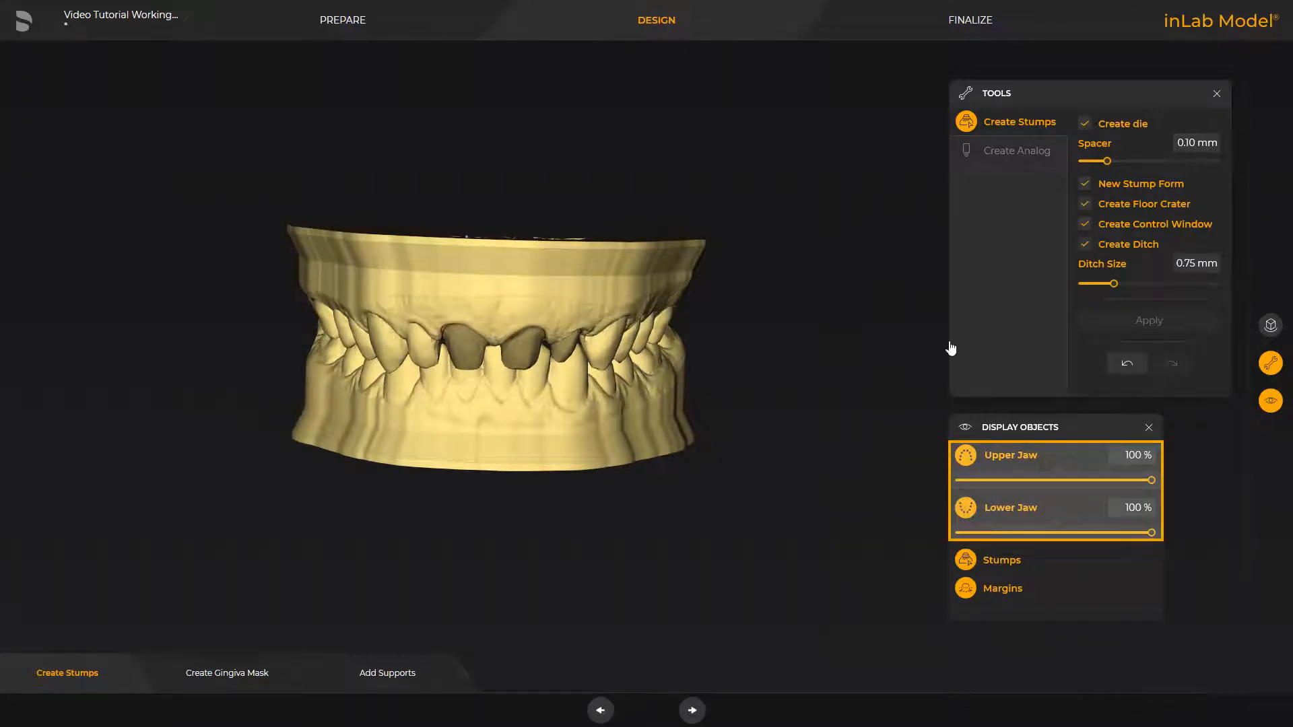
- Hide the upper and lower jaws to inspect the isolated stumps, and show both jaws again
{"action": "left_click", "coordinate": [966, 457]}
{"action": "left_click", "coordinate": [966, 485]}
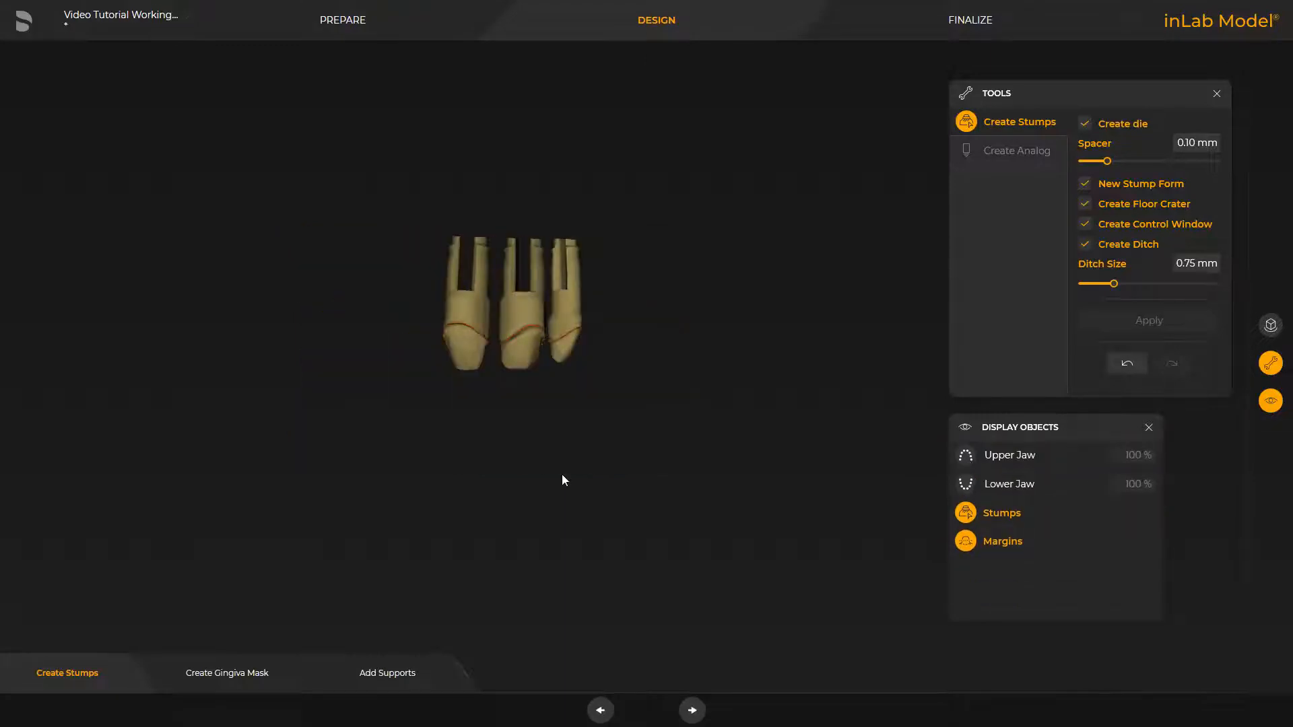
{"action": "middle_click_drag", "start_coordinate": [452, 498], "coordinate": [424, 532]}
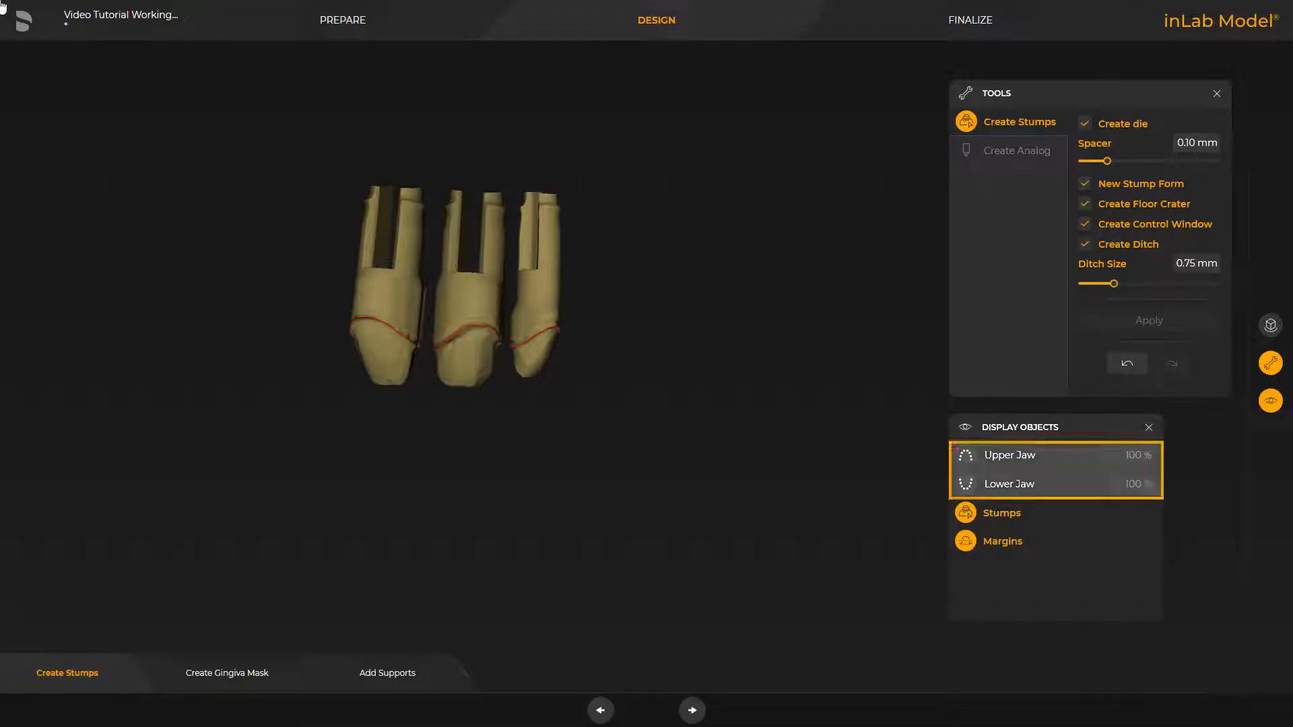
{"action": "left_click", "coordinate": [967, 458]}
{"action": "left_click", "coordinate": [966, 508]}
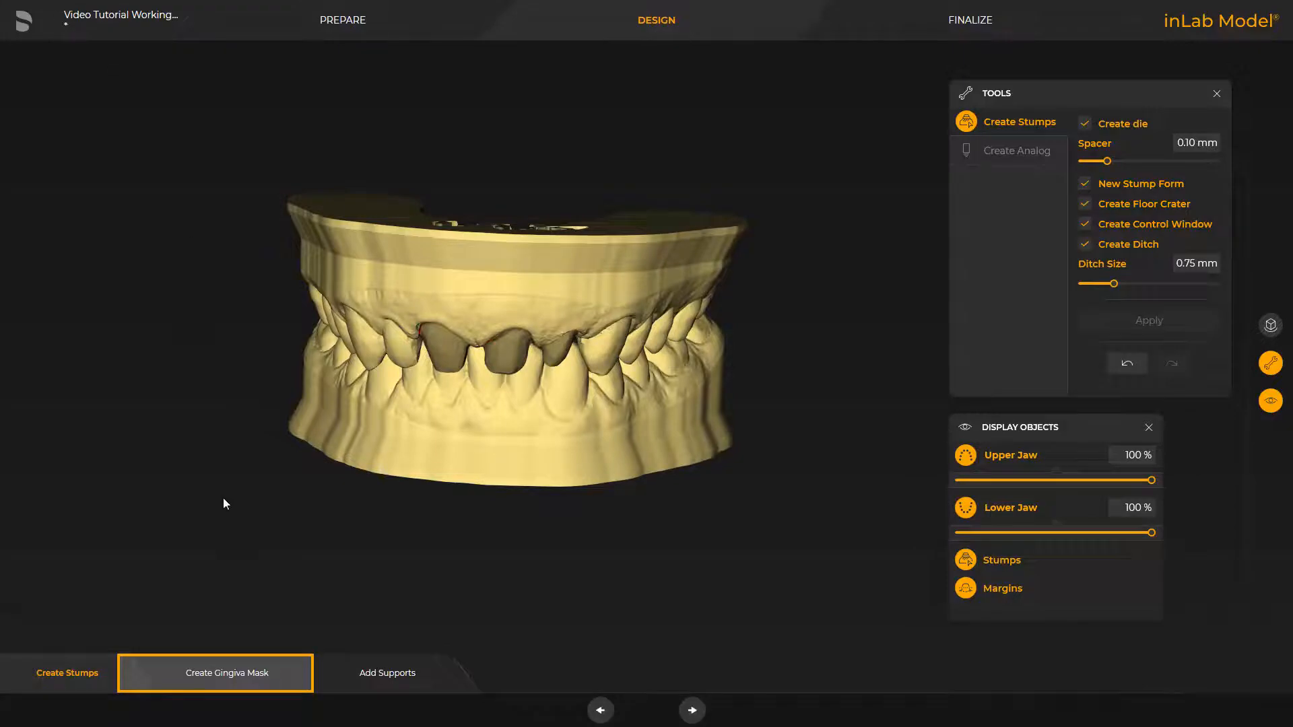
- Create a gingiva mask on the upper jaw, outlining the gingiva around the three anterior stumps
{"action": "left_click", "coordinate": [227, 666]}
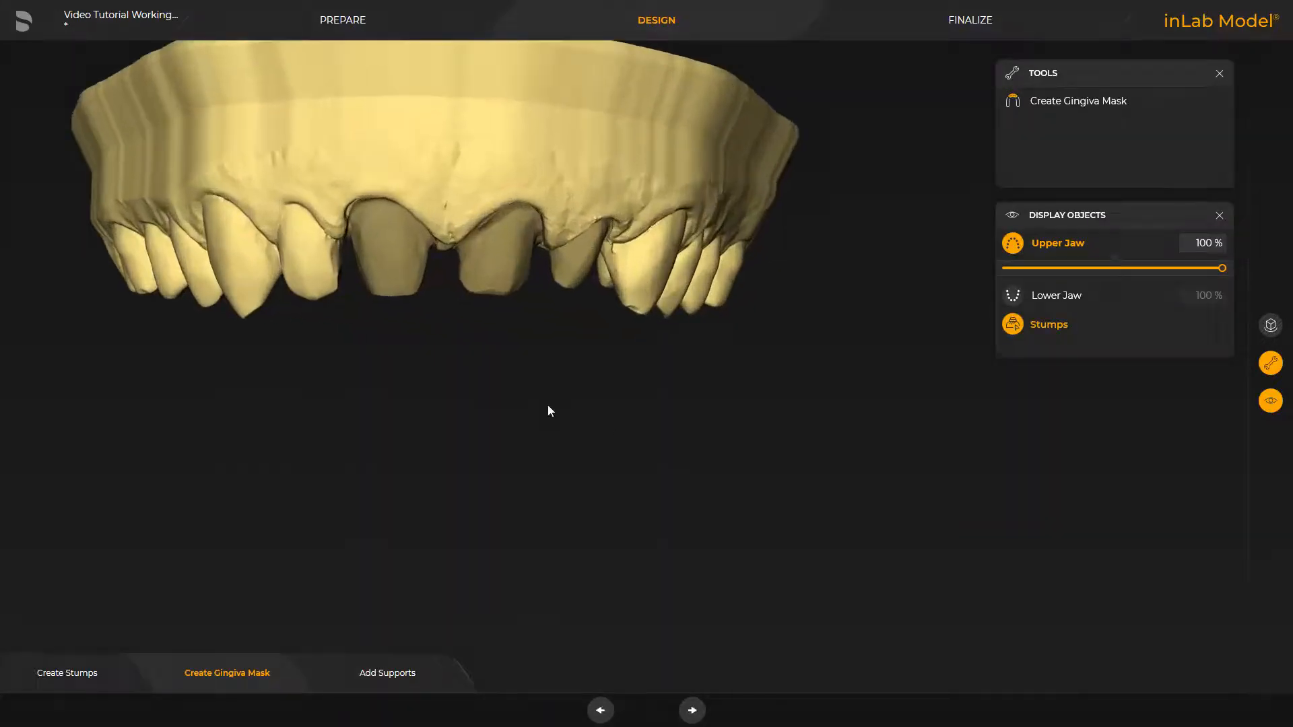
{"action": "middle_click_drag", "start_coordinate": [548, 411], "coordinate": [447, 462]}
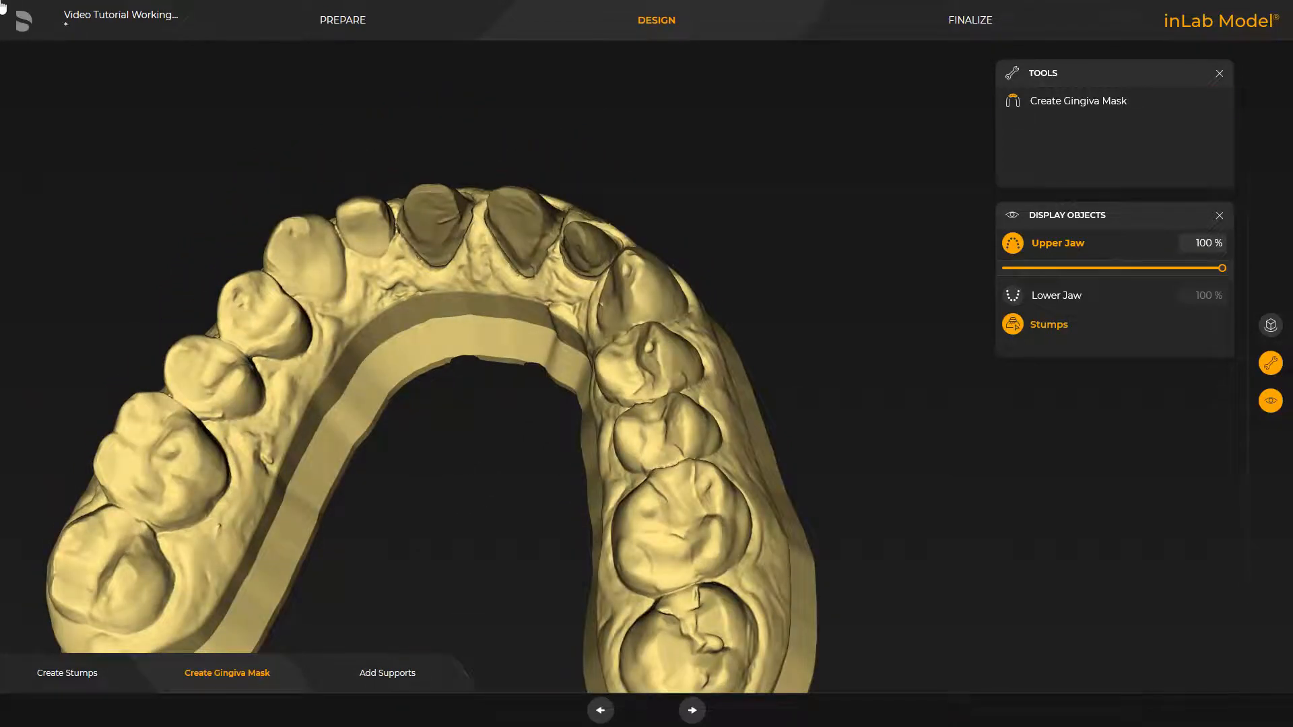
{"action": "left_click", "coordinate": [1043, 99]}
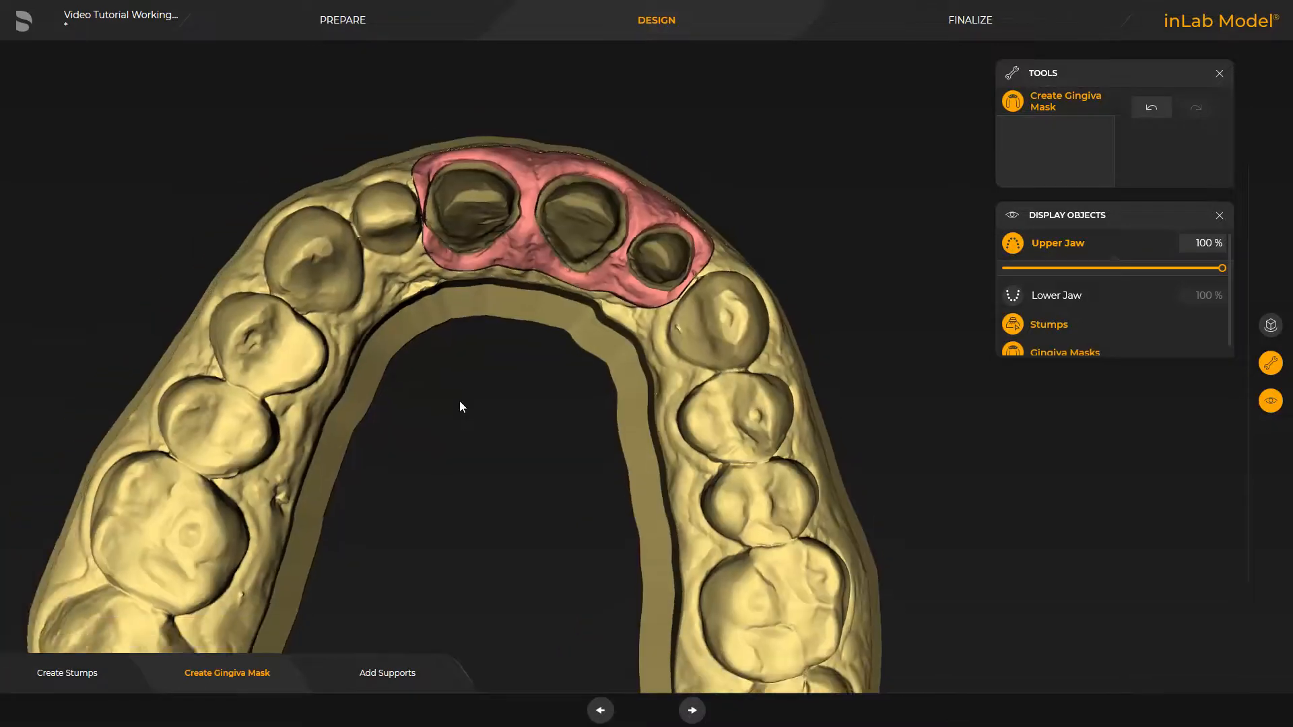
{"action": "right_click_drag", "start_coordinate": [489, 333], "coordinate": [479, 381]}
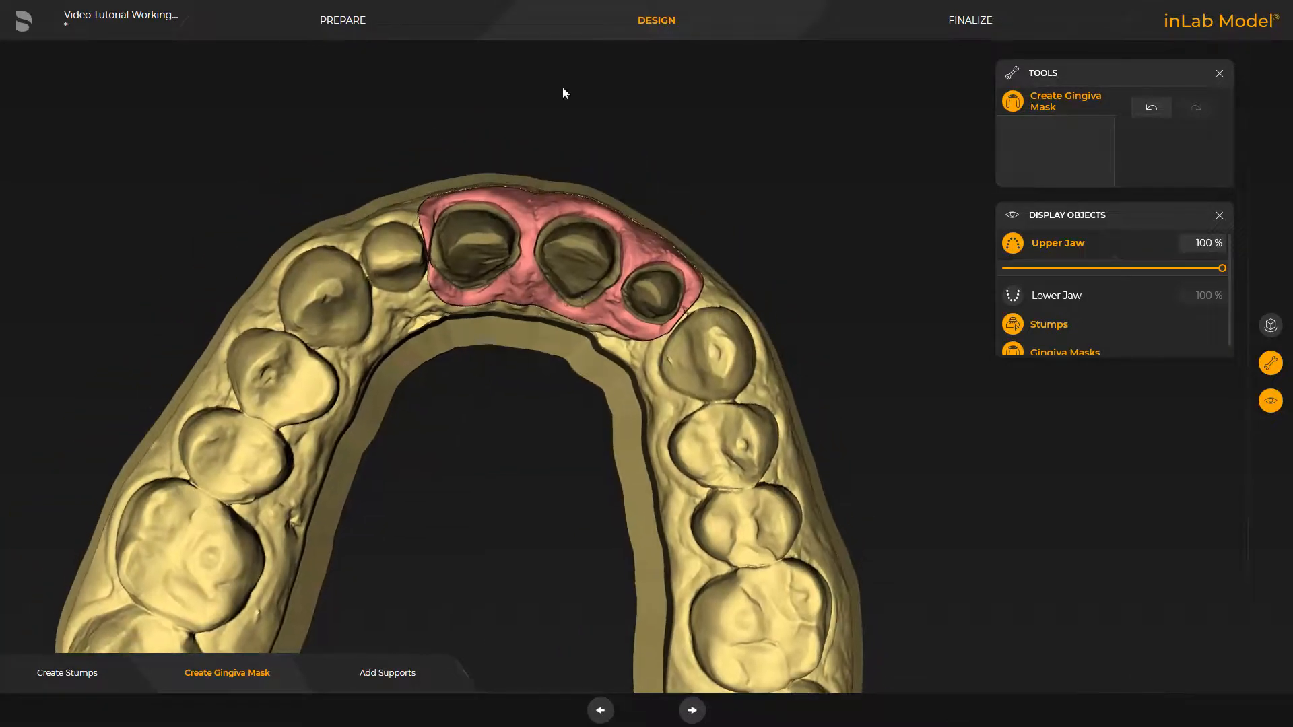
{"action": "right_click_drag", "start_coordinate": [563, 87], "coordinate": [555, 54]}
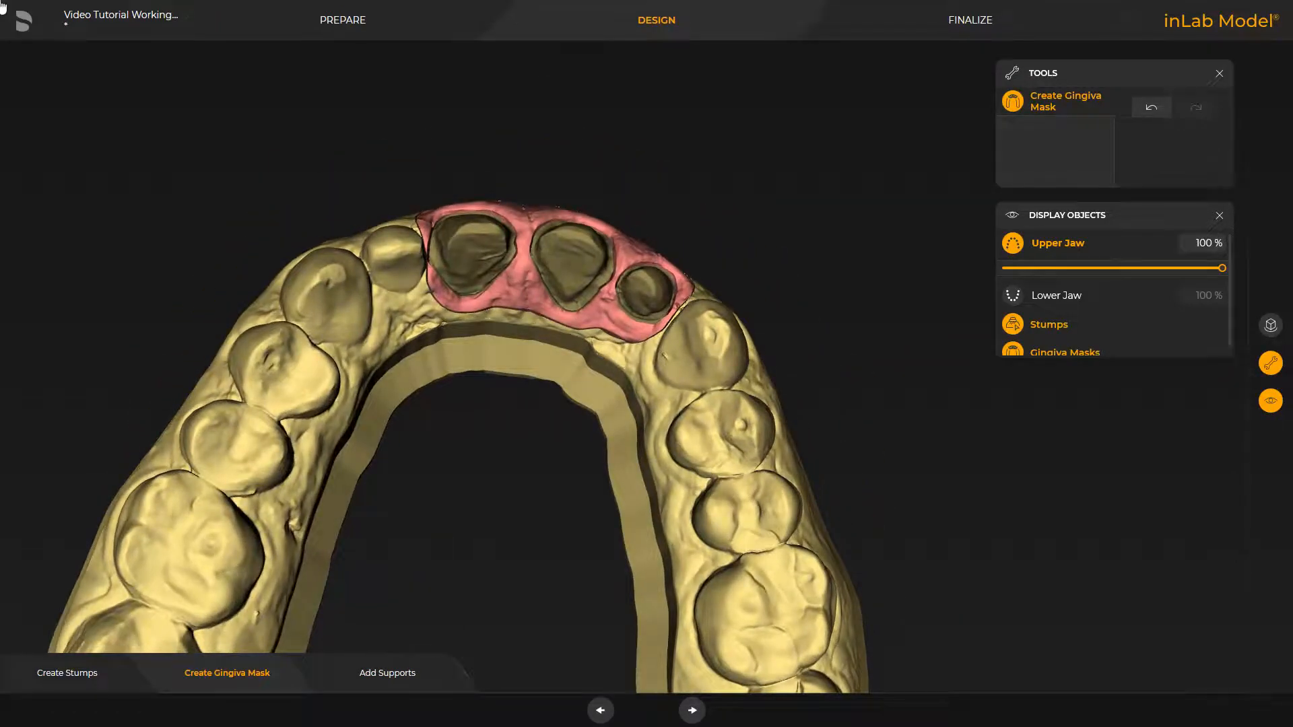
{"action": "left_click", "coordinate": [1012, 102]}
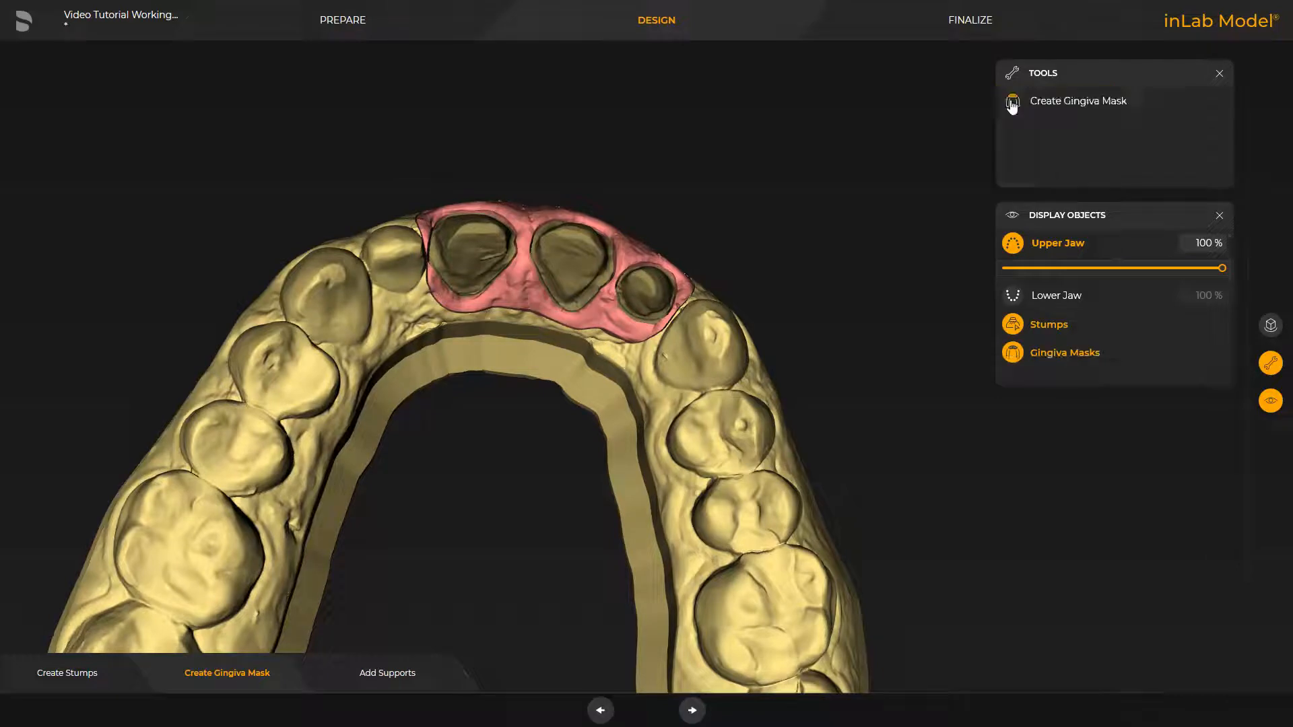
- Show the lower jaw together with the upper jaw and examine the masked model from the front
{"action": "left_click", "coordinate": [1013, 296]}
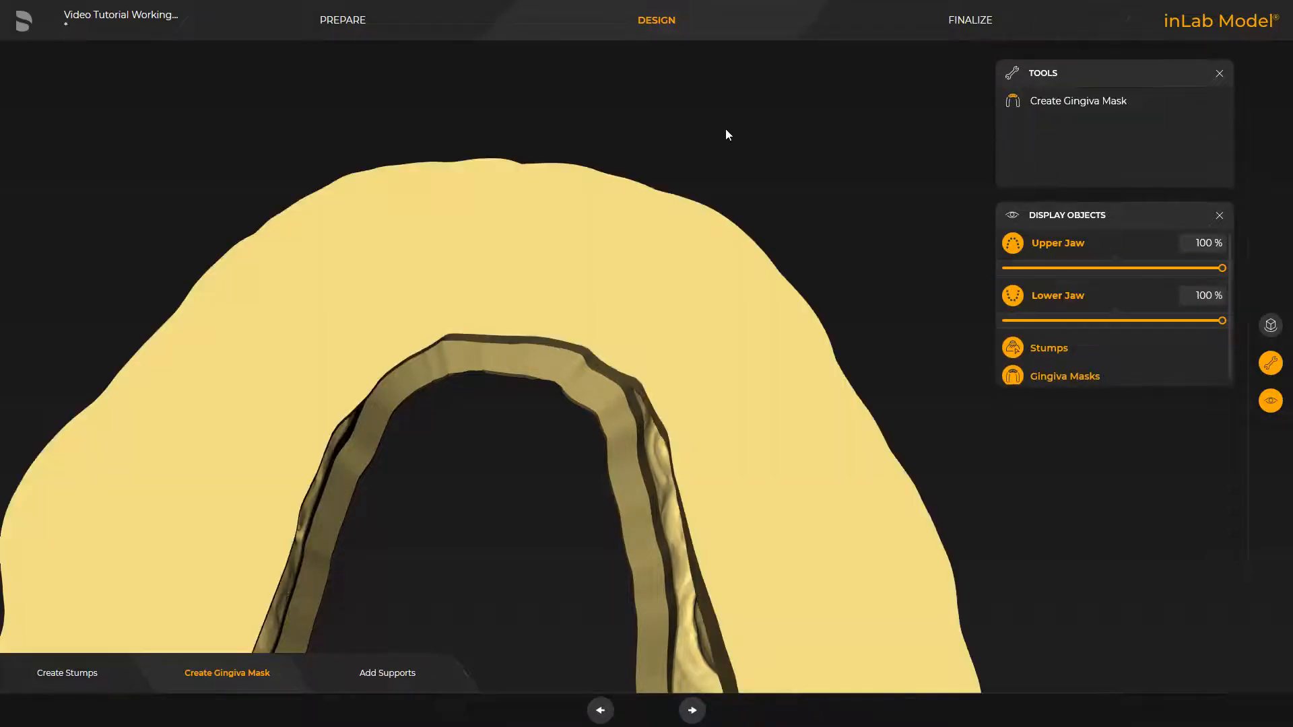
{"action": "scroll", "coordinate": [726, 128], "scroll_direction": "down", "scroll_amount": 5}
{"action": "right_click_drag", "start_coordinate": [725, 128], "coordinate": [588, 246]}
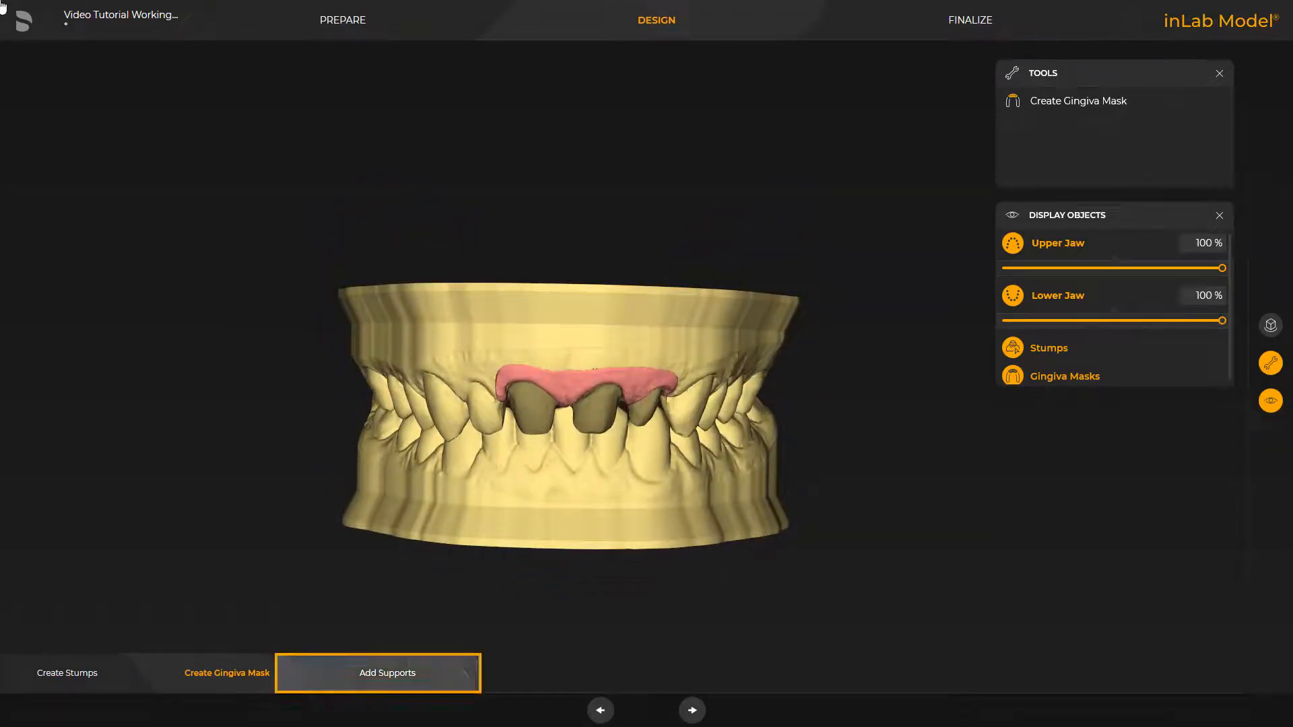
- Add three support struts between the jaws: one at each posterior end and one at the inner anterior midline
{"action": "left_click", "coordinate": [382, 673]}
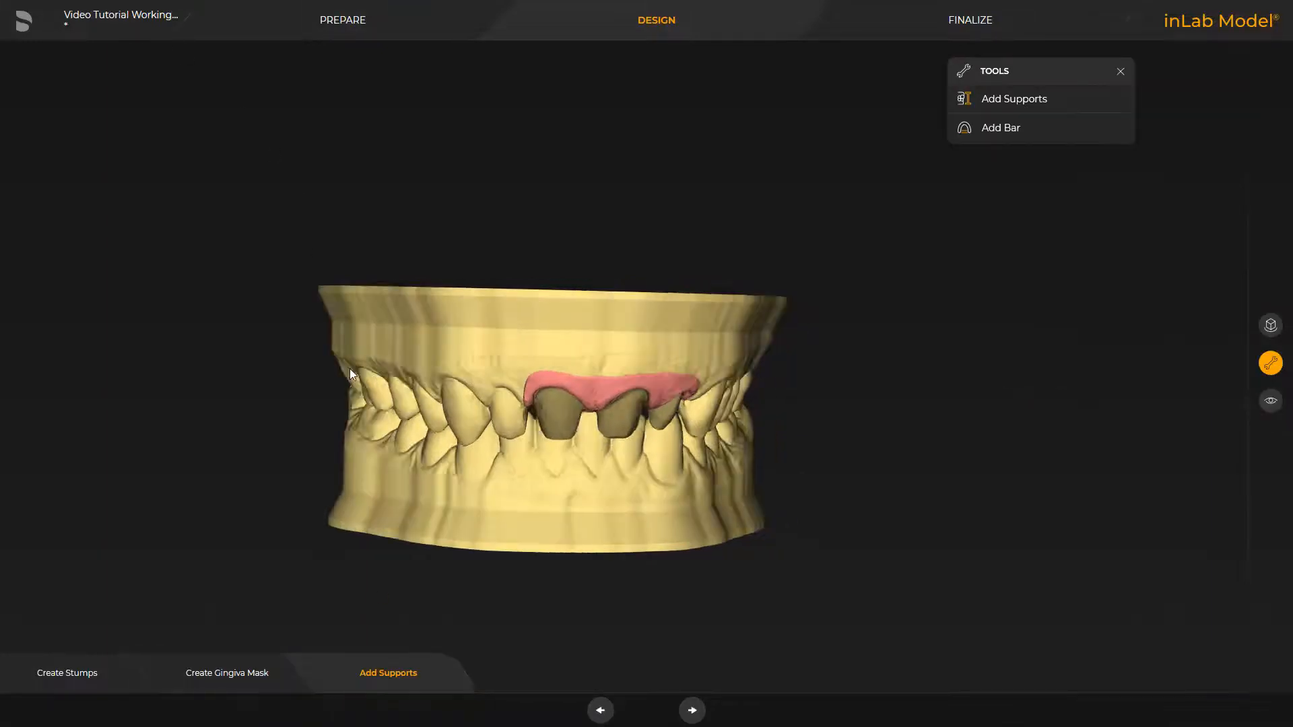
{"action": "right_click_drag", "start_coordinate": [350, 369], "coordinate": [410, 473]}
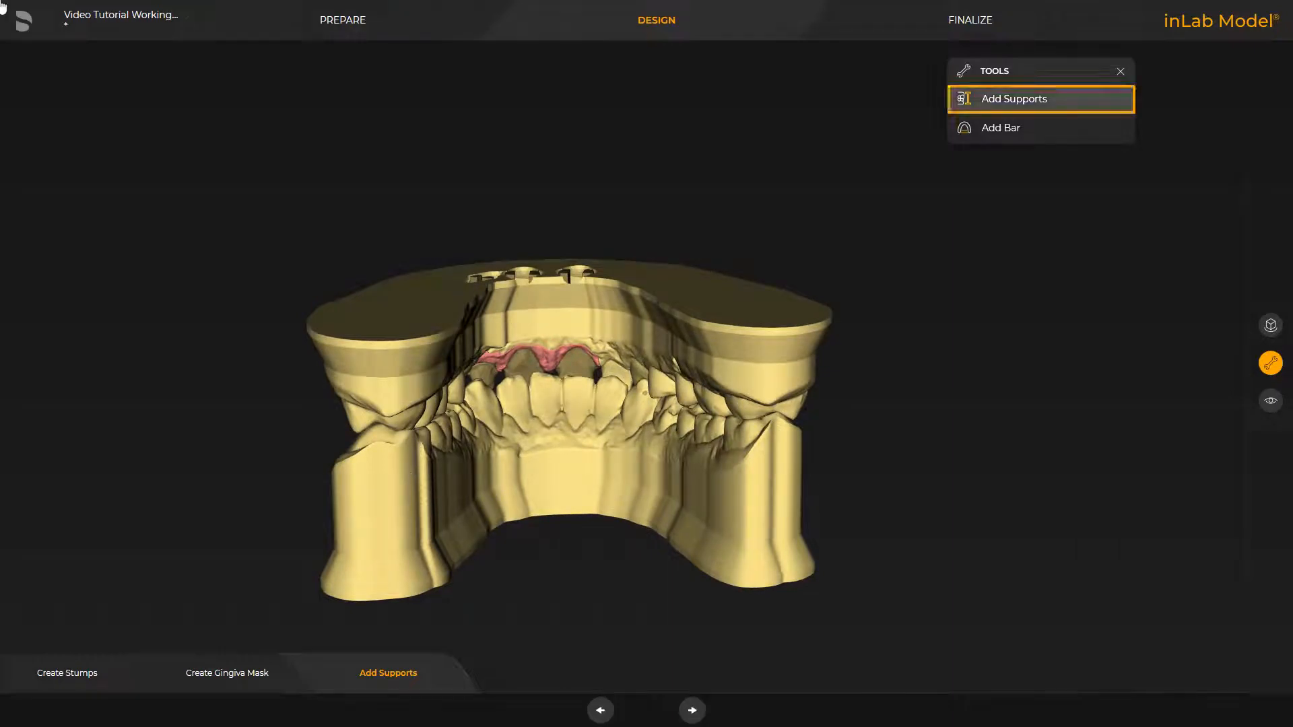
{"action": "left_click", "coordinate": [987, 101]}
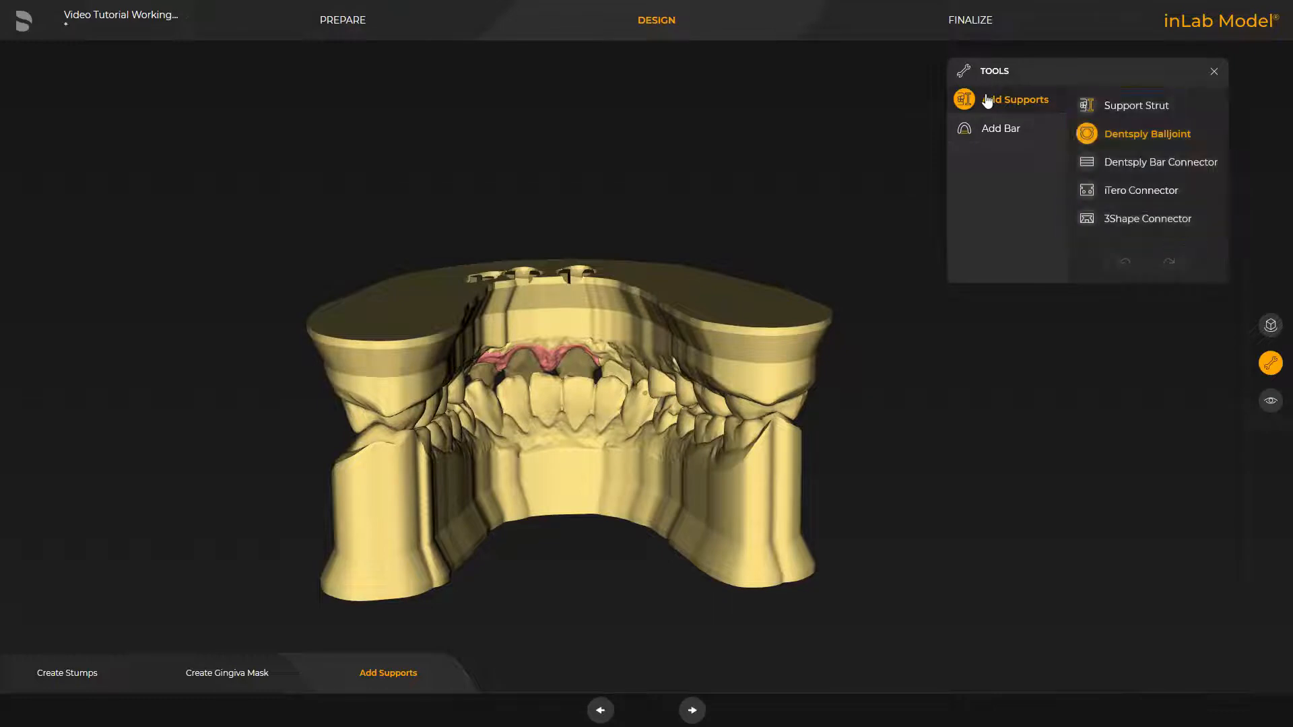
{"action": "left_click", "coordinate": [1089, 106]}
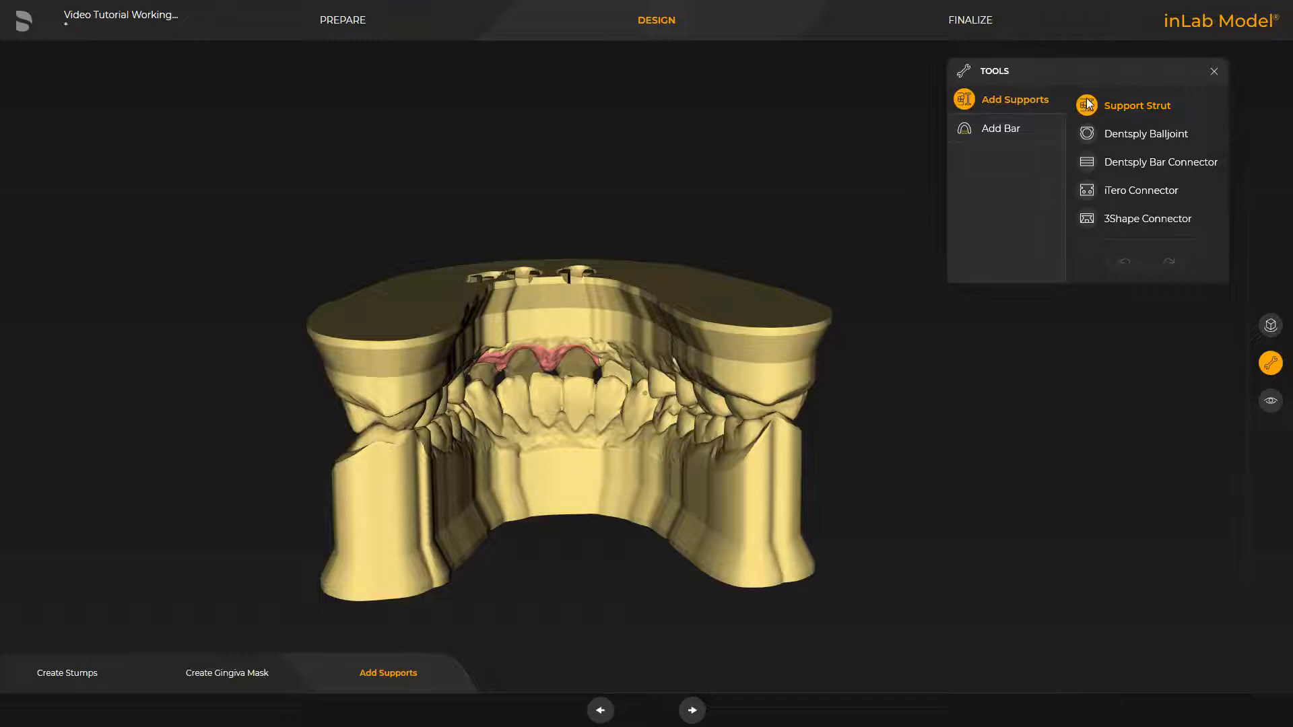
{"action": "left_click", "coordinate": [784, 487]}
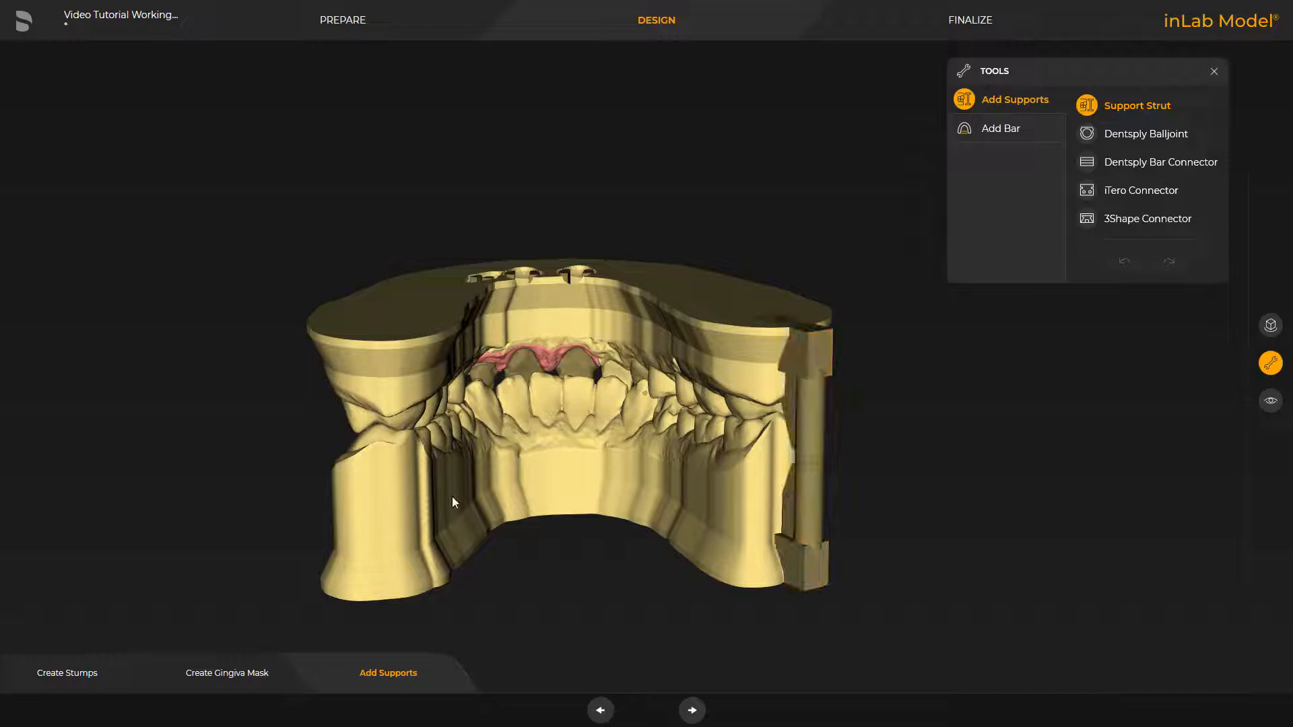
{"action": "left_click", "coordinate": [361, 523]}
{"action": "left_click", "coordinate": [557, 496]}
- Reposition the two posterior support struts outward from the jaw ends, and select the anterior strut
{"action": "right_click_drag", "start_coordinate": [556, 496], "coordinate": [586, 164]}
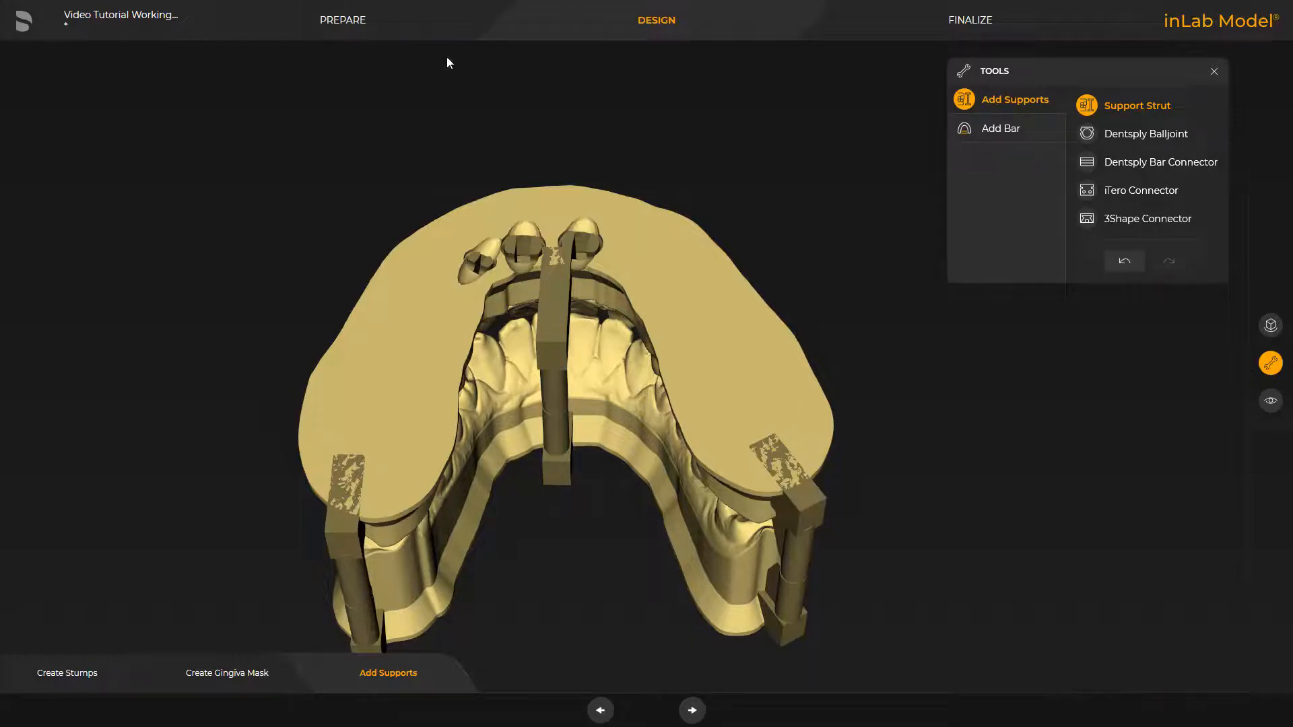
{"action": "left_click", "coordinate": [806, 518]}
{"action": "left_click_drag", "start_coordinate": [855, 646], "coordinate": [861, 656]}
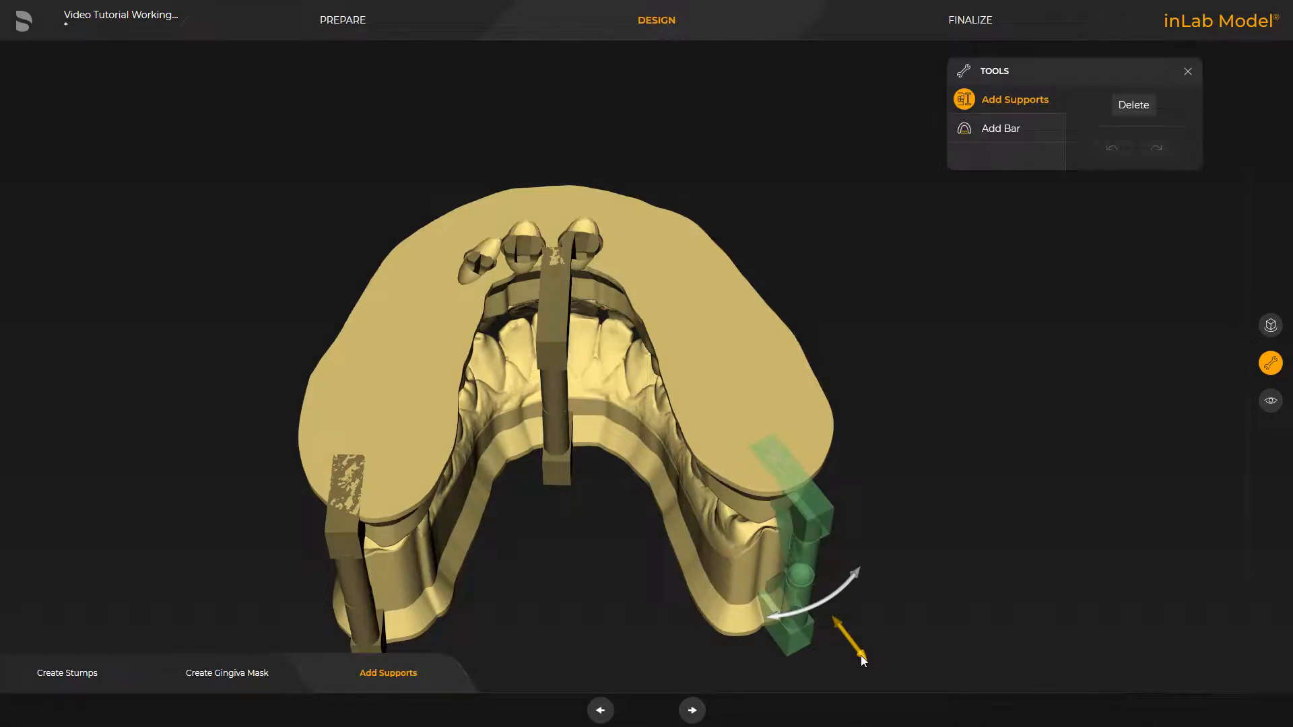
{"action": "right_click_drag", "start_coordinate": [860, 656], "coordinate": [358, 276]}
{"action": "left_click", "coordinate": [385, 513]}
{"action": "left_click_drag", "start_coordinate": [385, 514], "coordinate": [355, 516]}
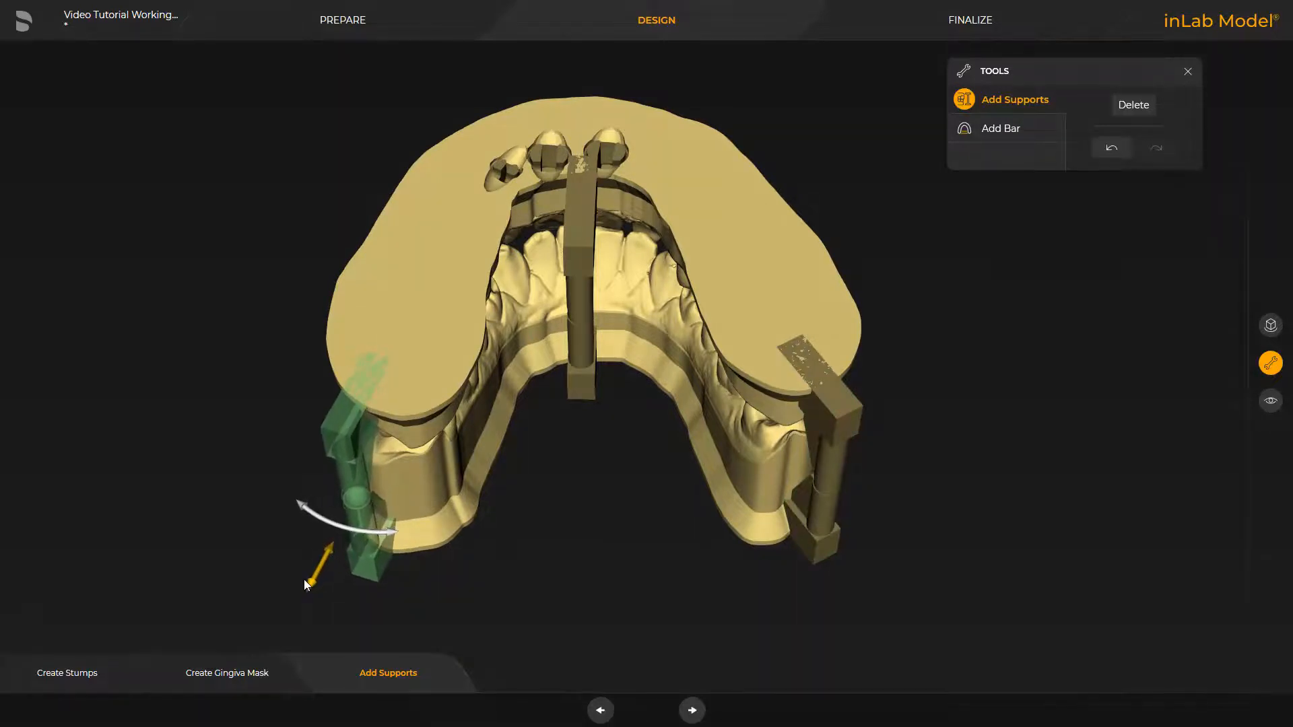
{"action": "right_click_drag", "start_coordinate": [305, 579], "coordinate": [627, 548]}
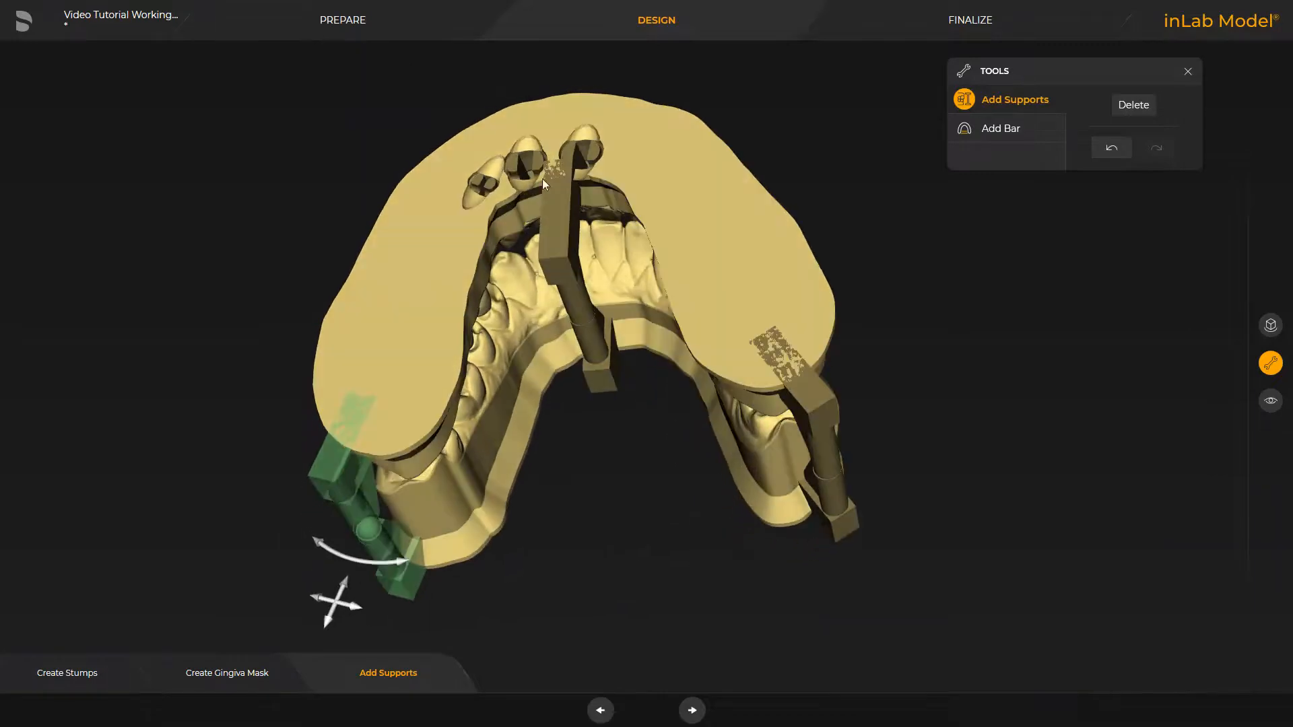
{"action": "left_click", "coordinate": [564, 280]}
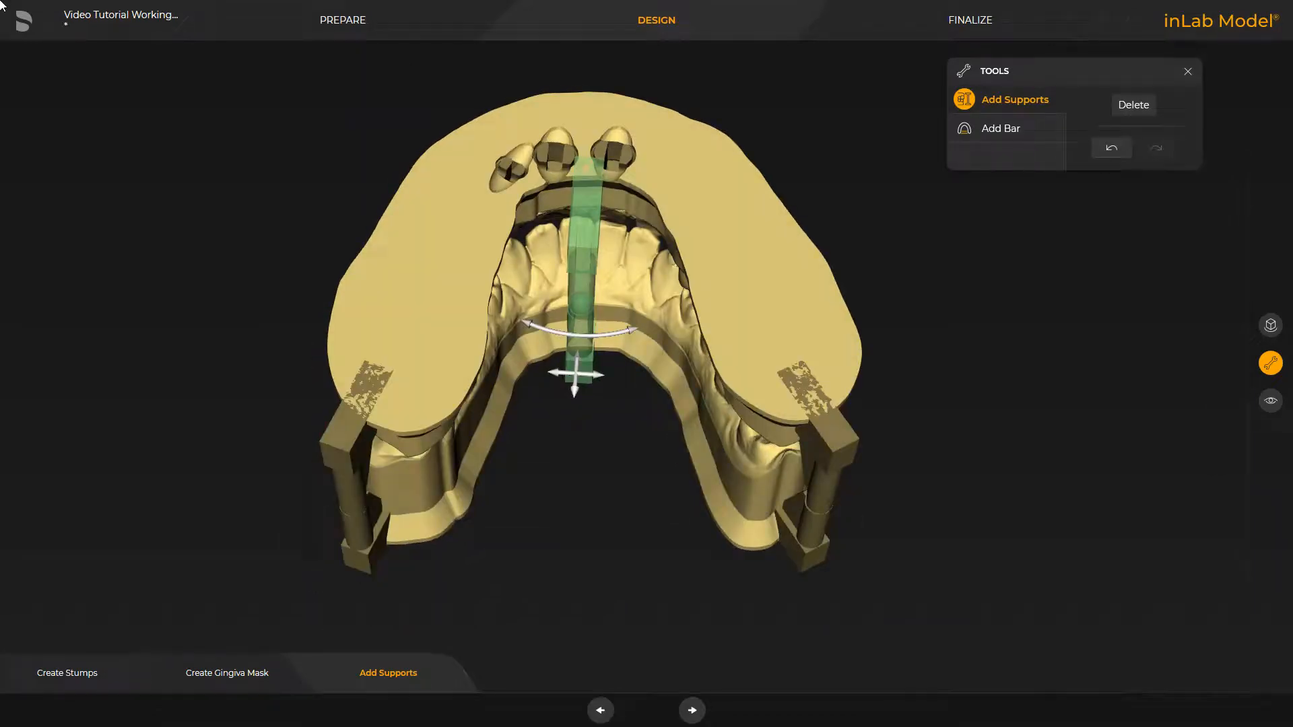
- Add a 4.00 mm wide, 3.00 mm high bar across the posterior ends of the upper jaw, including the opposite bar
{"action": "left_click", "coordinate": [987, 128]}
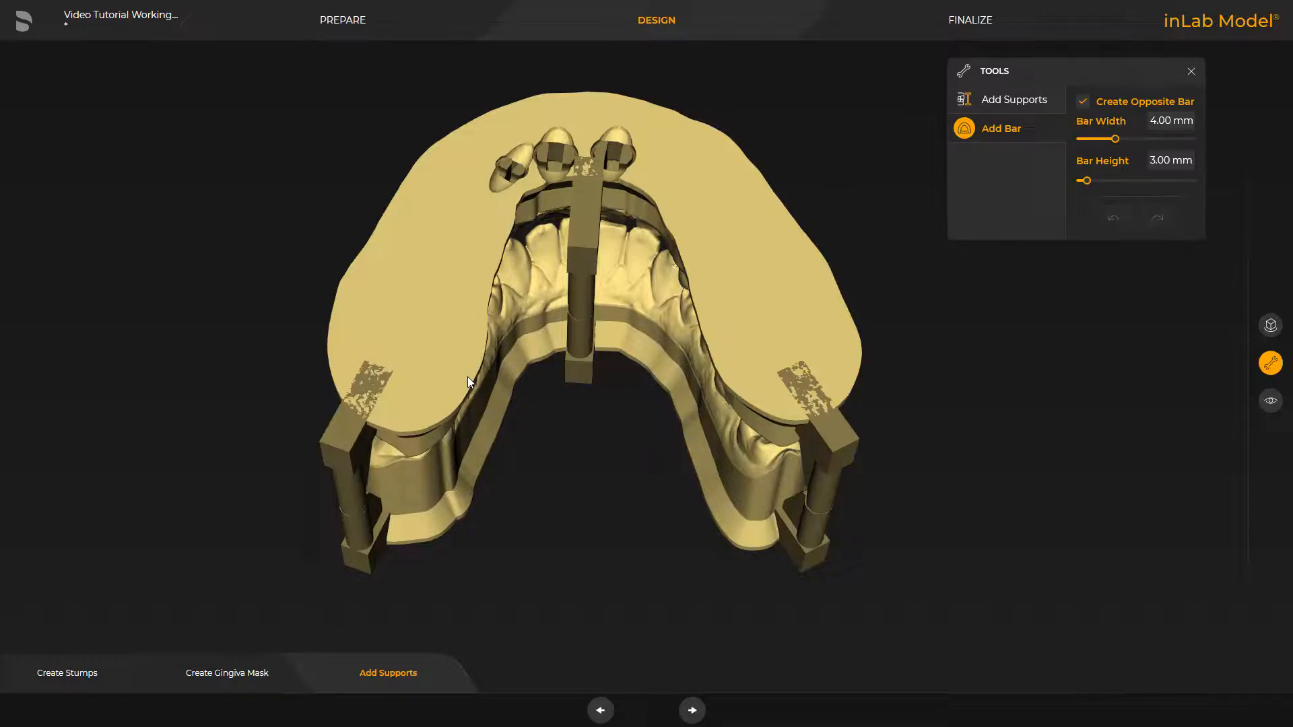
{"action": "left_click", "coordinate": [738, 389]}
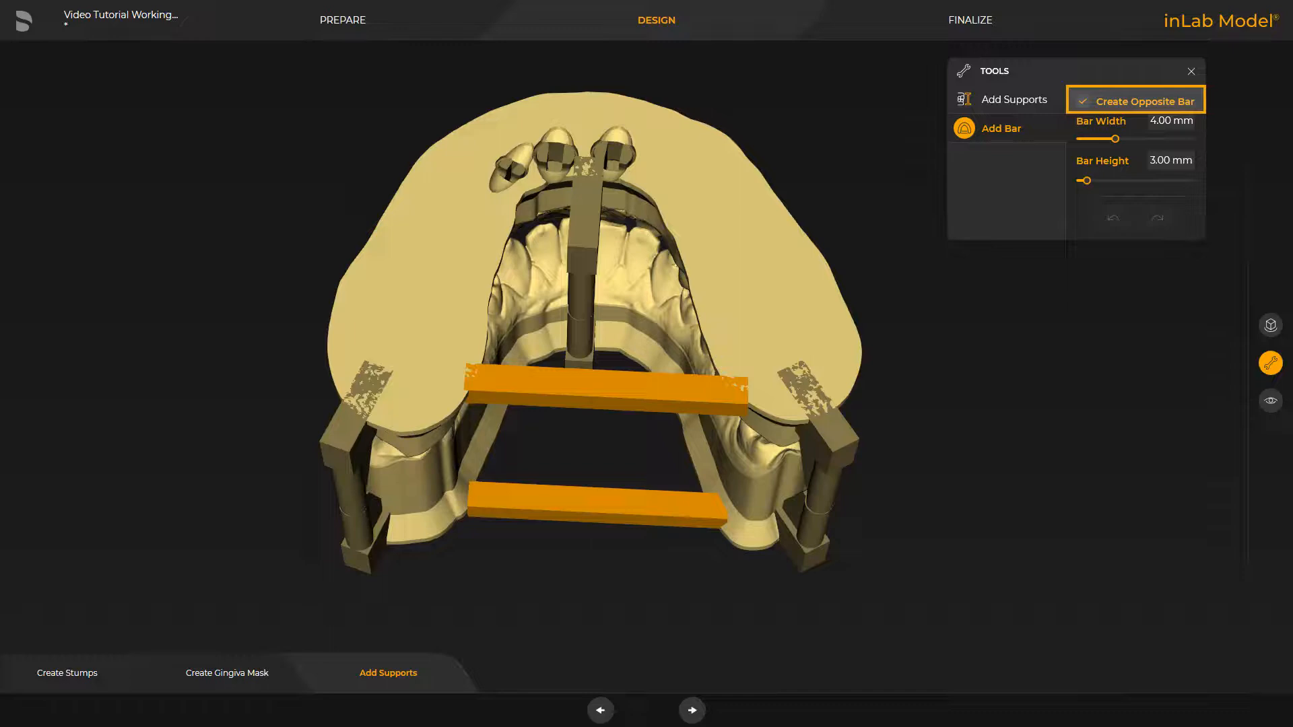
{"action": "left_click", "coordinate": [739, 396]}
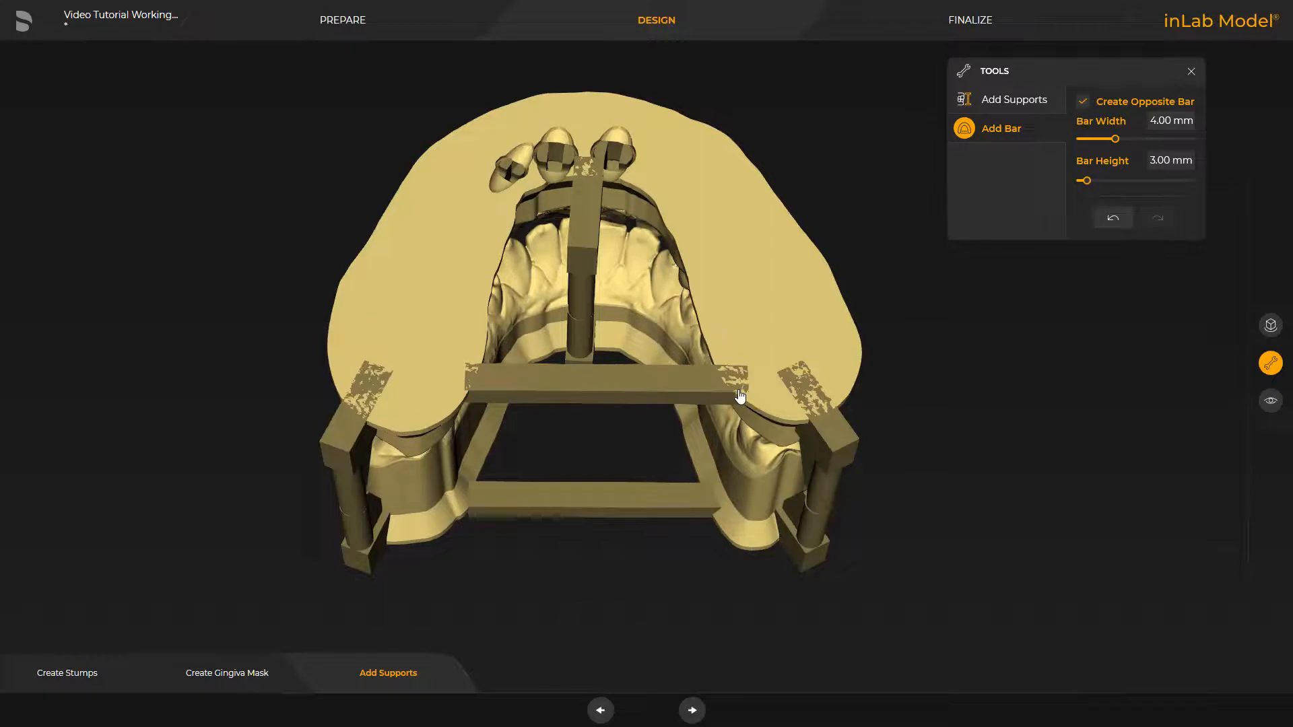
- Attach a Dentsply Balljoint support at the middle of the posterior bars
{"action": "left_click", "coordinate": [964, 101]}
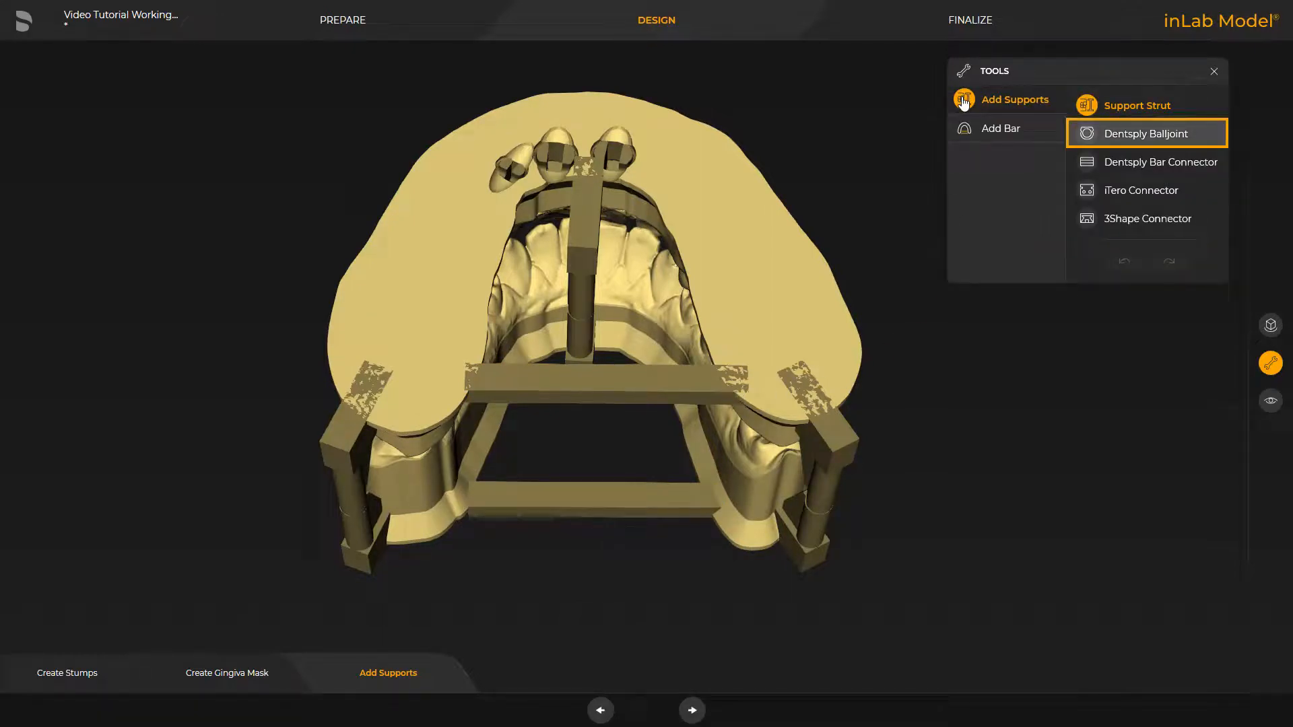
{"action": "left_click", "coordinate": [1111, 134]}
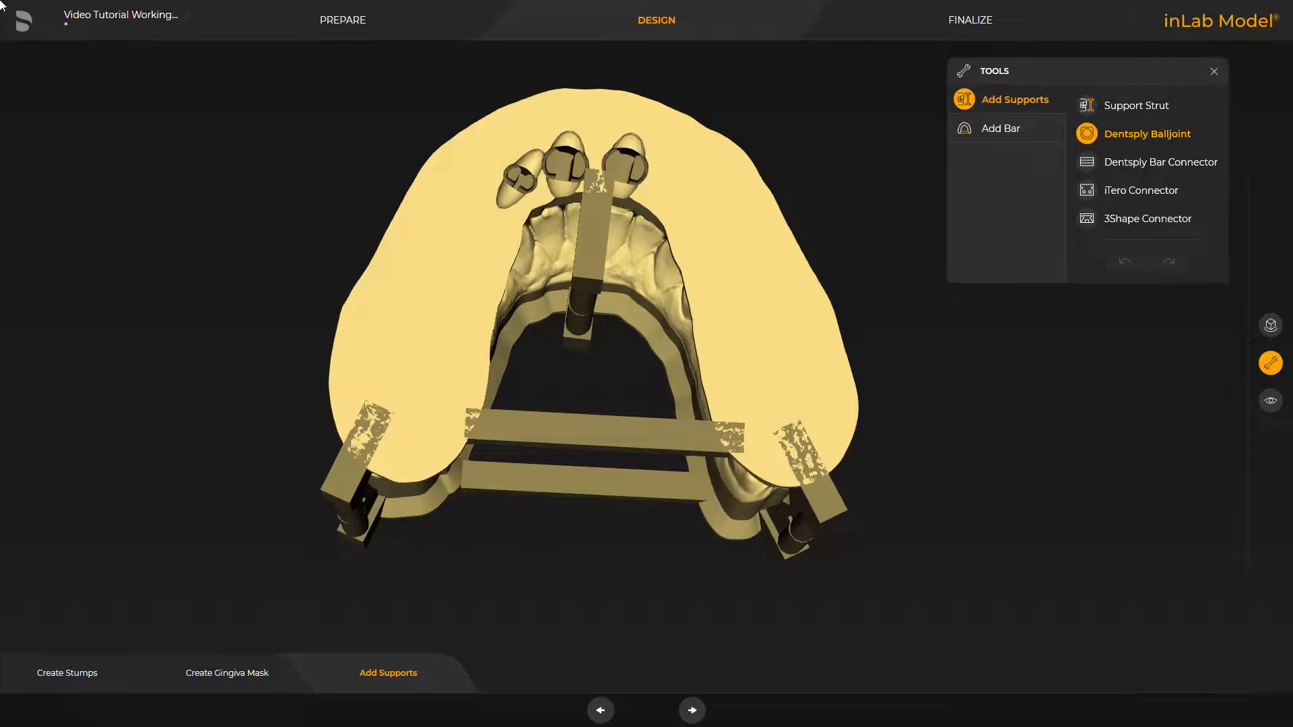
{"action": "left_click", "coordinate": [589, 450]}
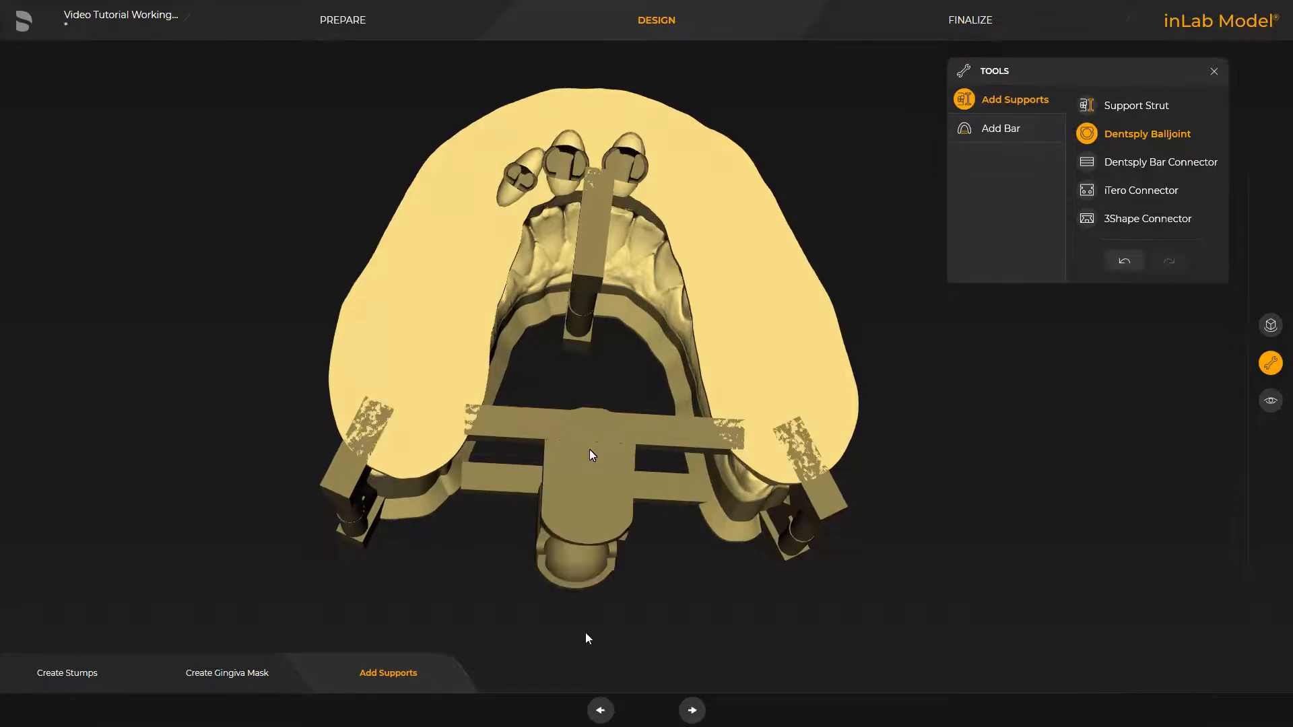
{"action": "left_click_drag", "start_coordinate": [595, 586], "coordinate": [600, 630]}
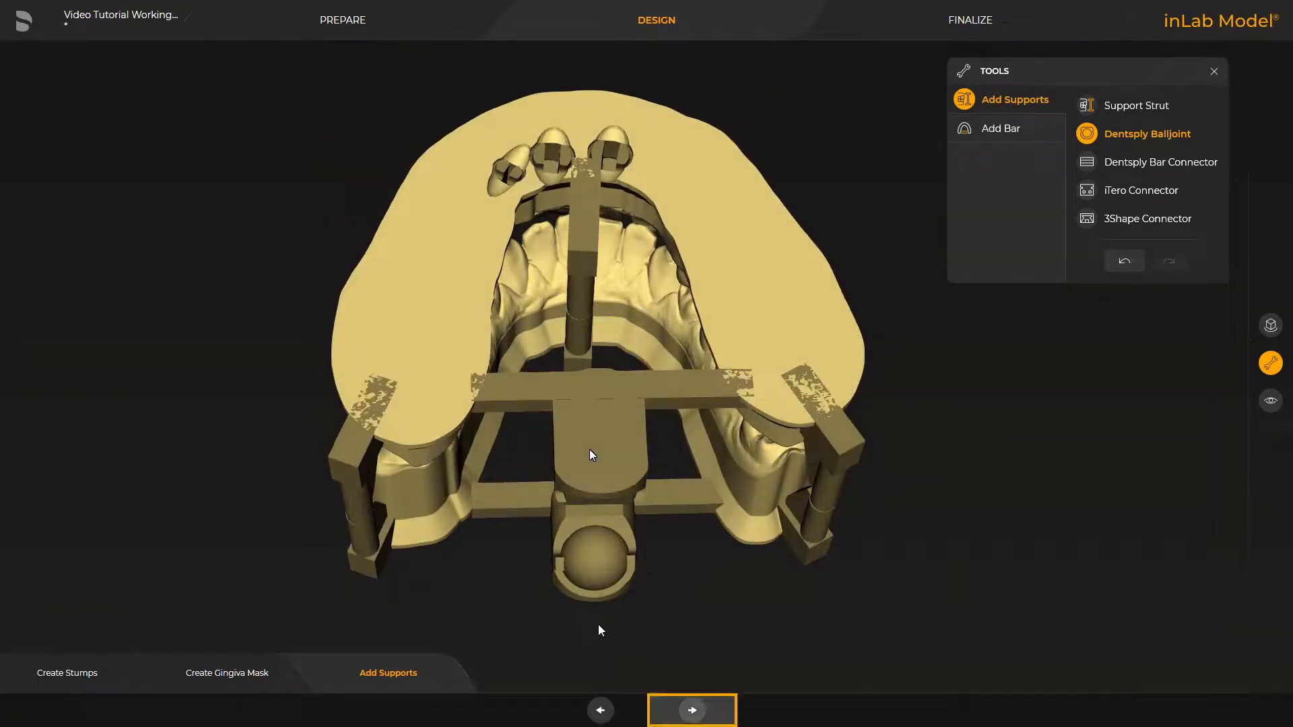
- Proceed to the Finalize phase and carve out the model with a 3.00 mm thickness
{"action": "left_click", "coordinate": [690, 710]}
{"action": "left_click_drag", "start_coordinate": [943, 423], "coordinate": [370, 553]}
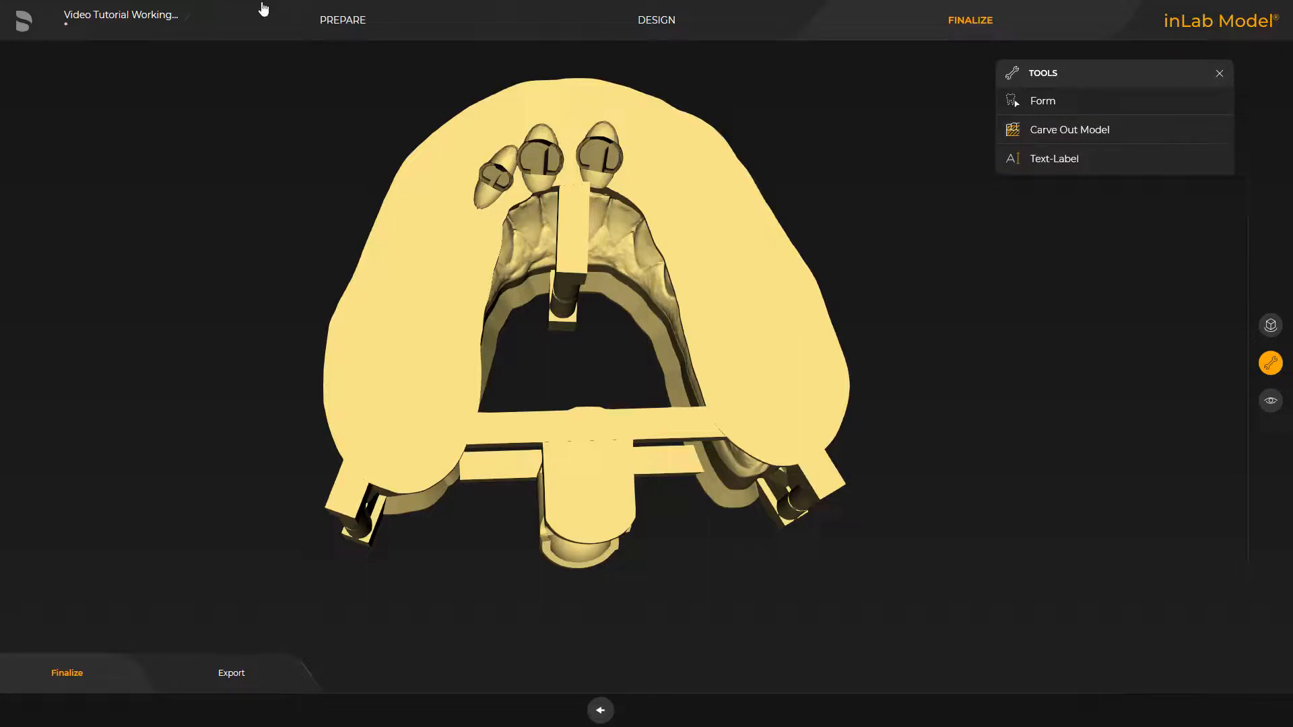
{"action": "left_click", "coordinate": [1053, 133]}
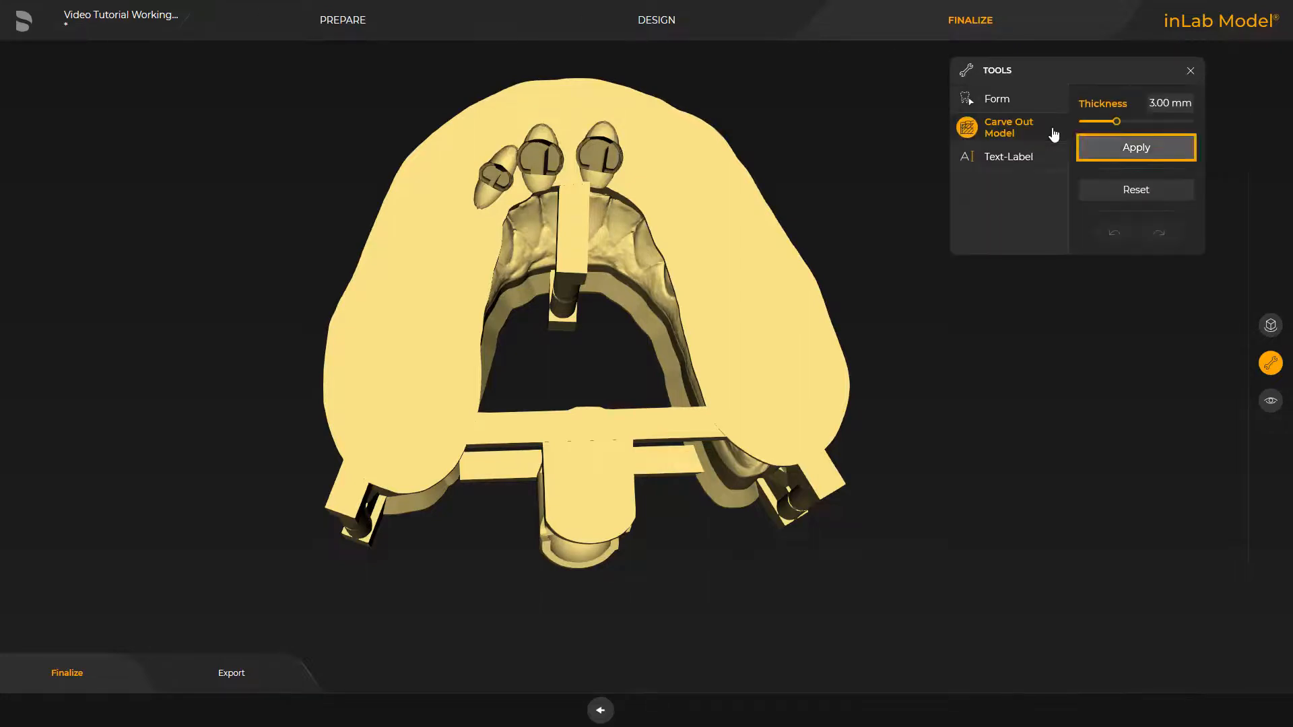
{"action": "left_click", "coordinate": [1129, 150]}
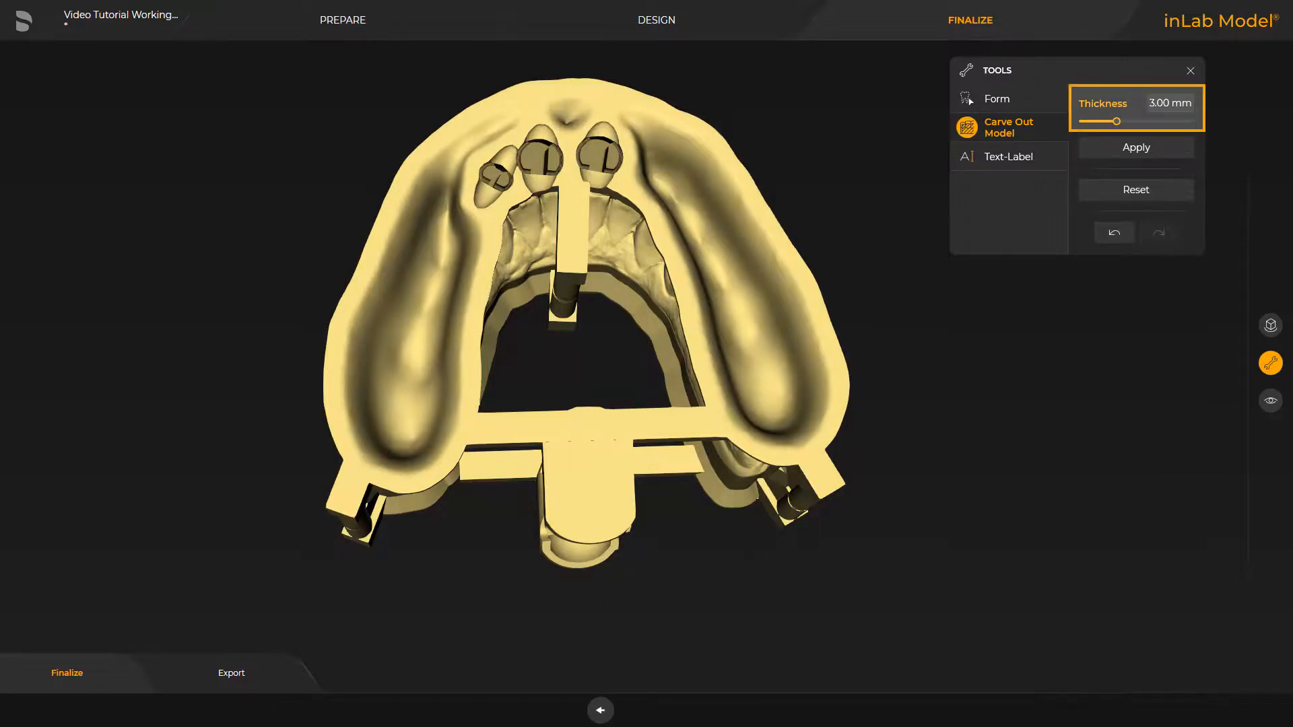
- Add the text label "inLab by Dentsply Sirona" at 3.00 mm font size to the lower base's side and the opposite side of the upper base
{"action": "left_click_drag", "start_coordinate": [607, 553], "coordinate": [378, 439]}
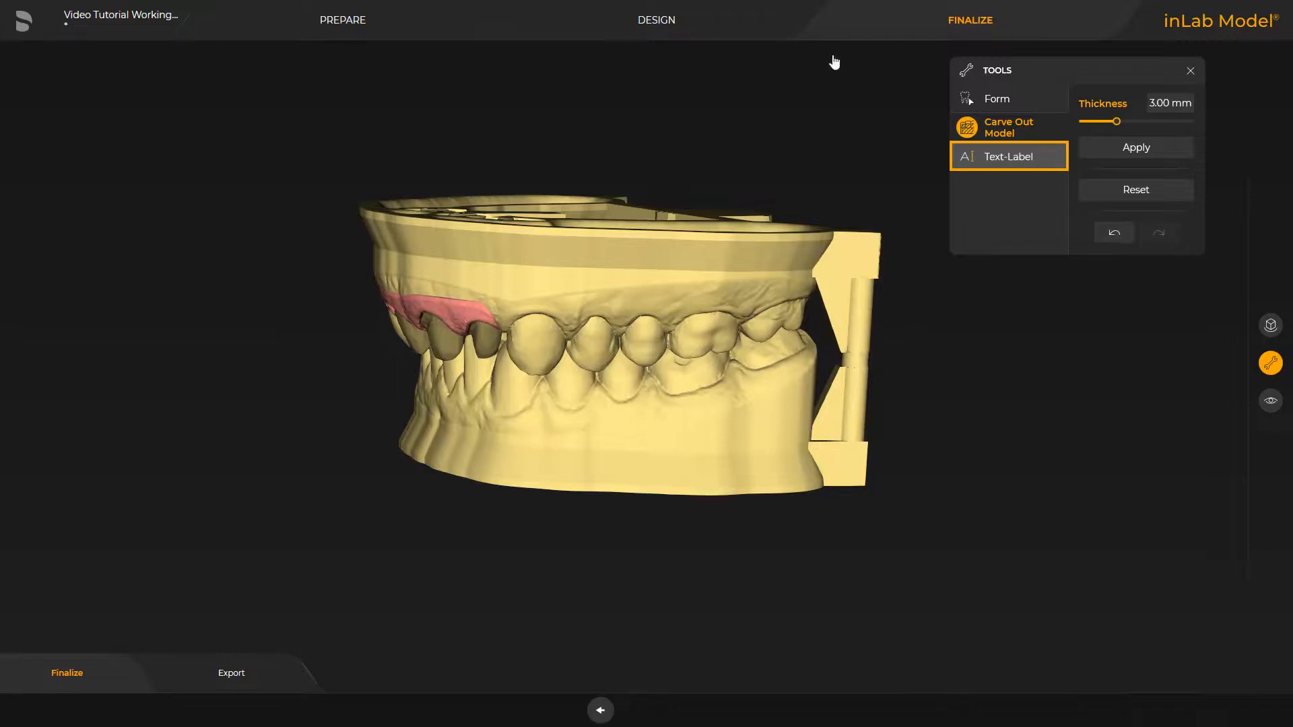
{"action": "left_click", "coordinate": [993, 159]}
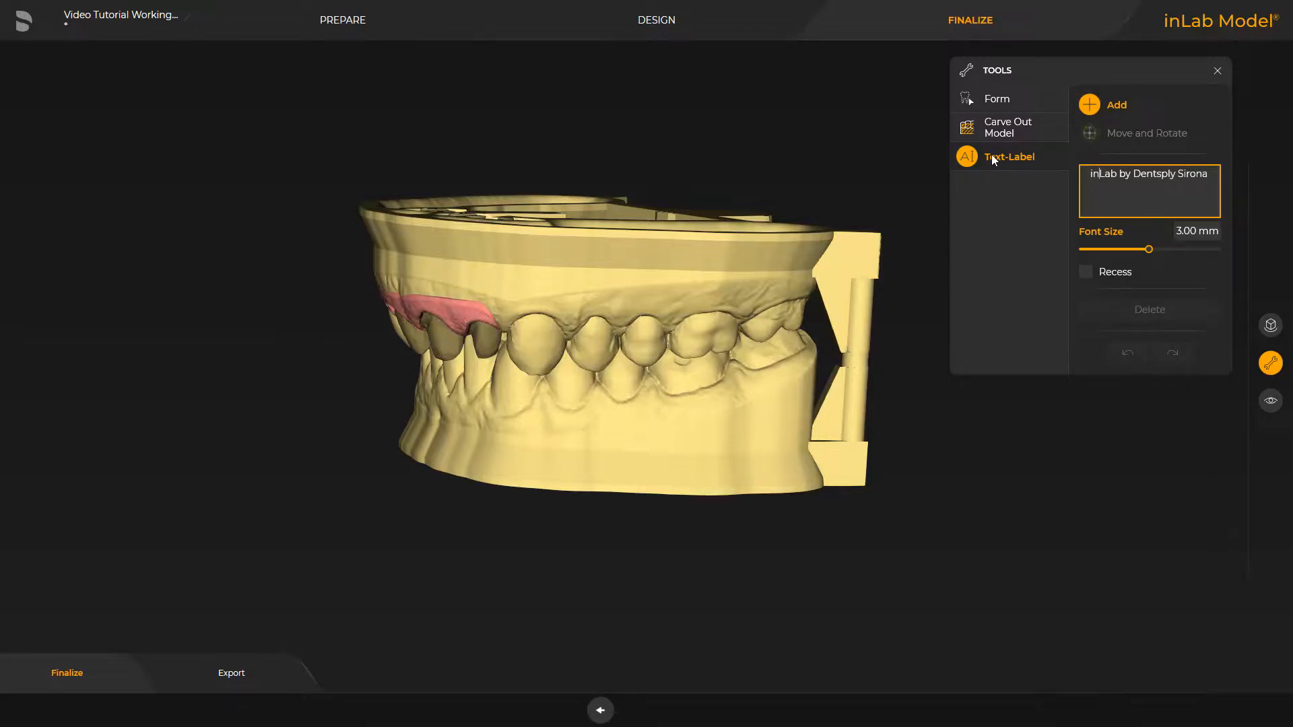
{"action": "left_click", "coordinate": [677, 443]}
{"action": "middle_click_drag", "start_coordinate": [296, 283], "coordinate": [156, 488]}
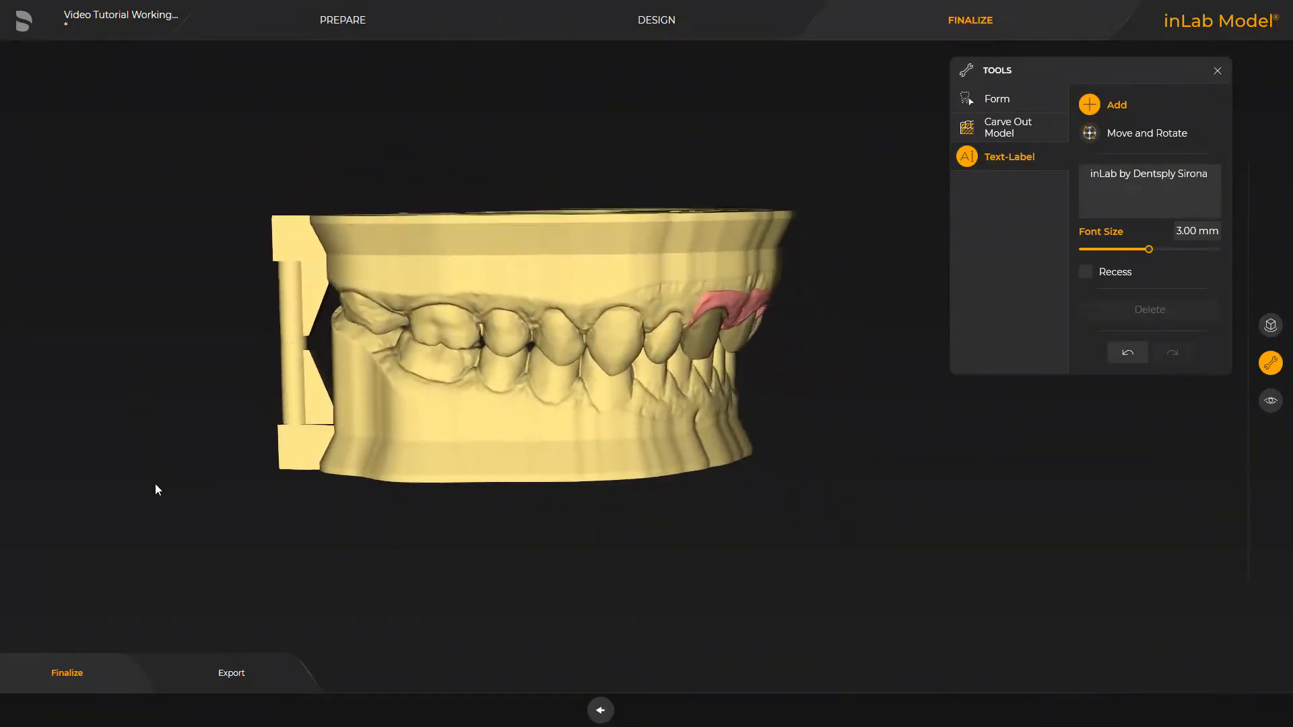
{"action": "left_click", "coordinate": [487, 277]}
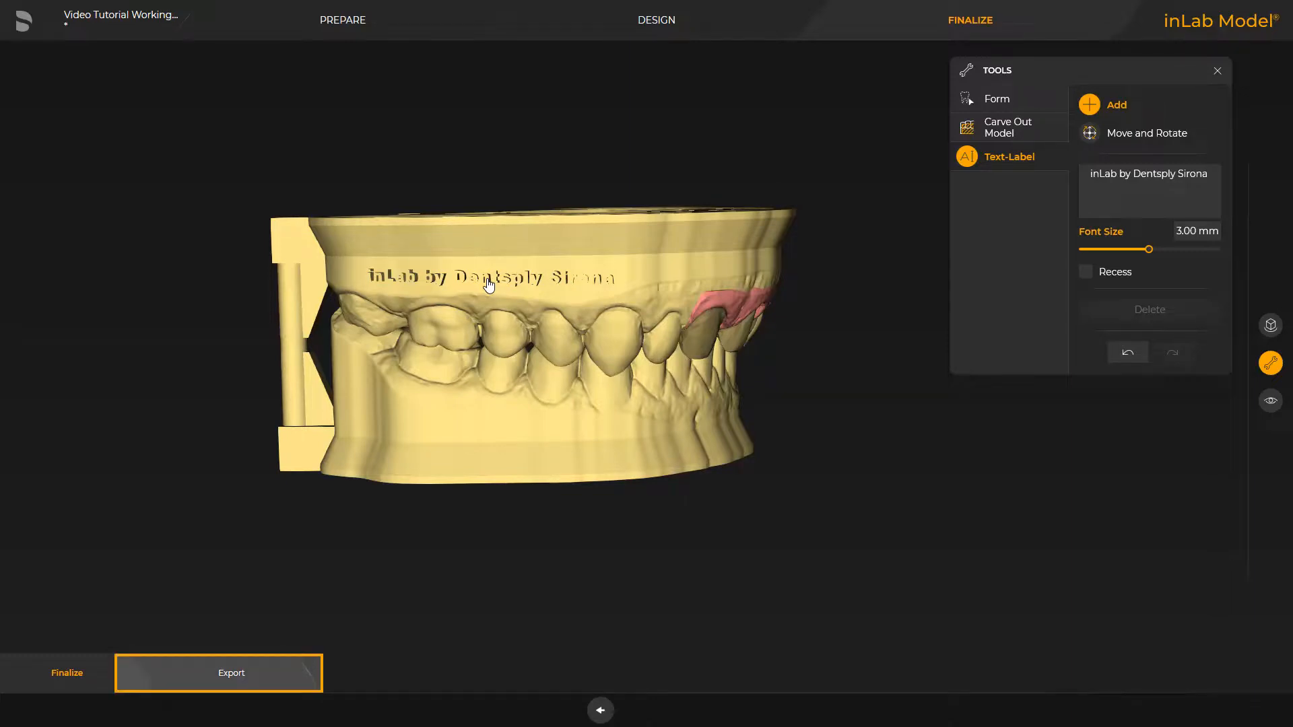
- Export the finished models to manufacturing with the jaws and elements rotated to the same plane
{"action": "left_click", "coordinate": [232, 672]}
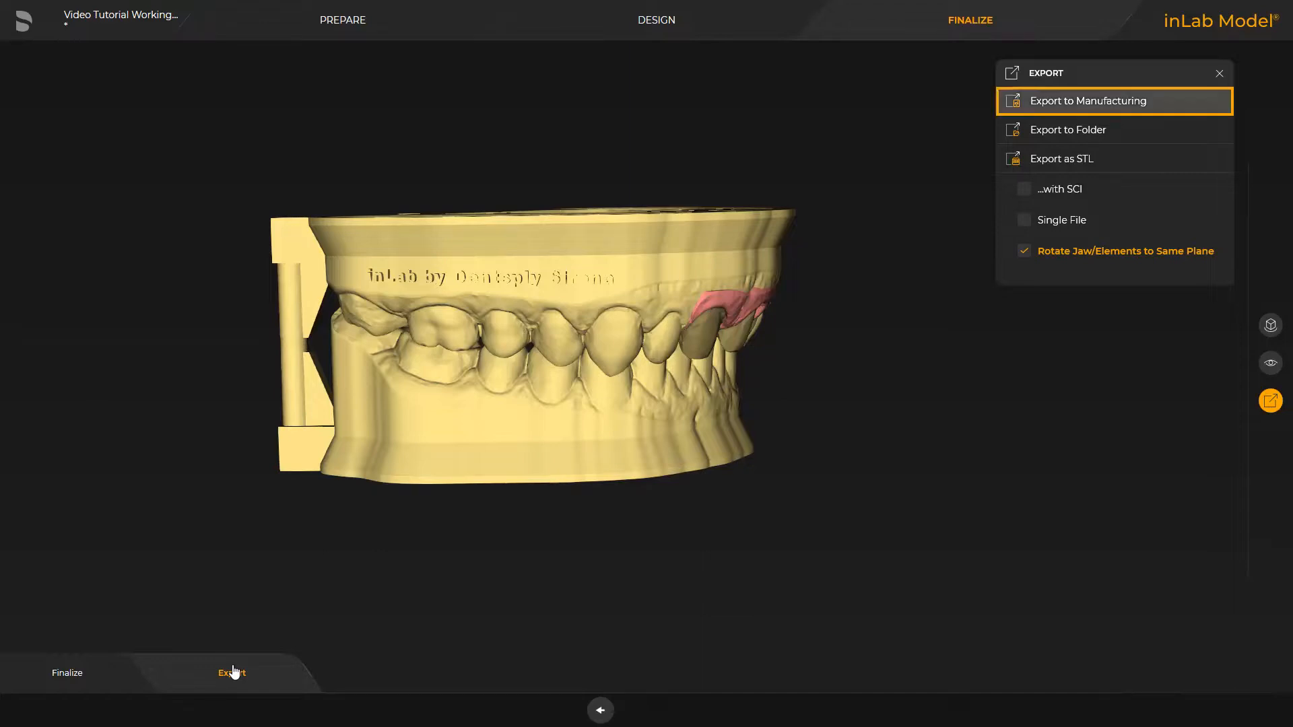
{"action": "left_click", "coordinate": [1047, 104]}
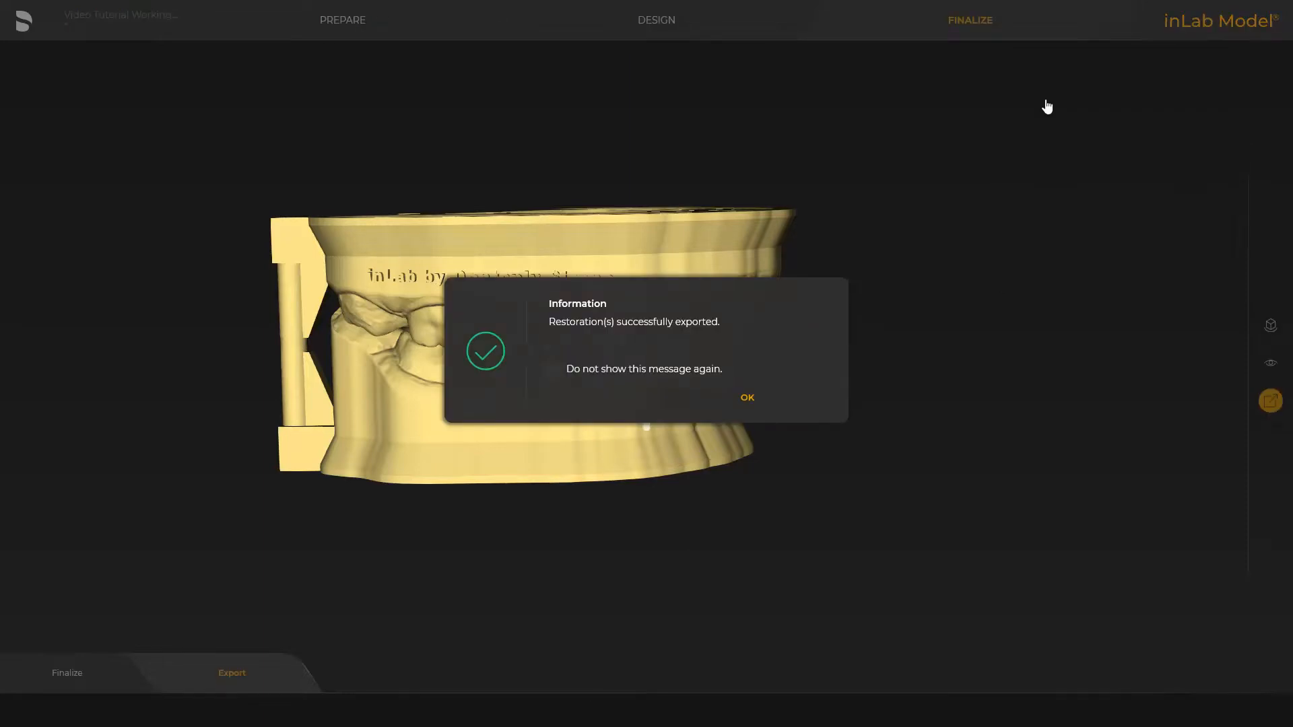
{"action": "left_click", "coordinate": [748, 398]}
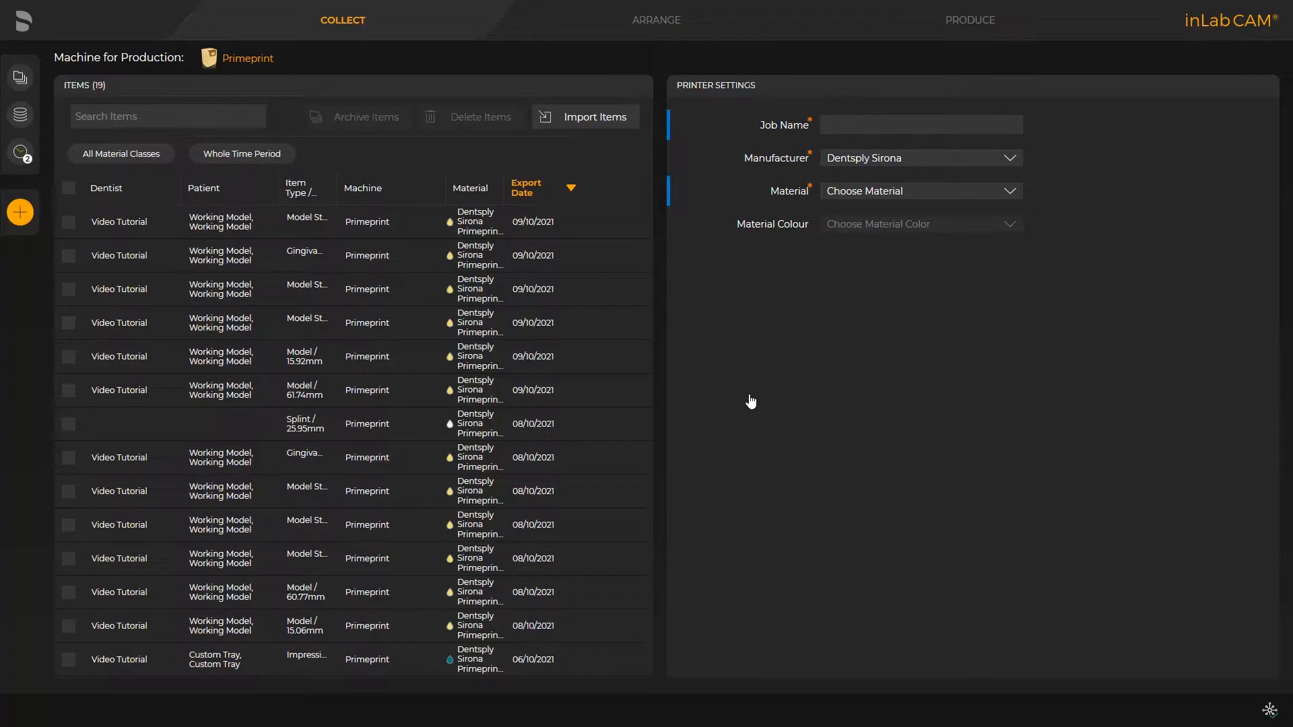
- In inLab CAM, select the 61.74 mm Model item for Primeprint and go straight to its production preview
{"action": "left_click", "coordinate": [68, 390]}
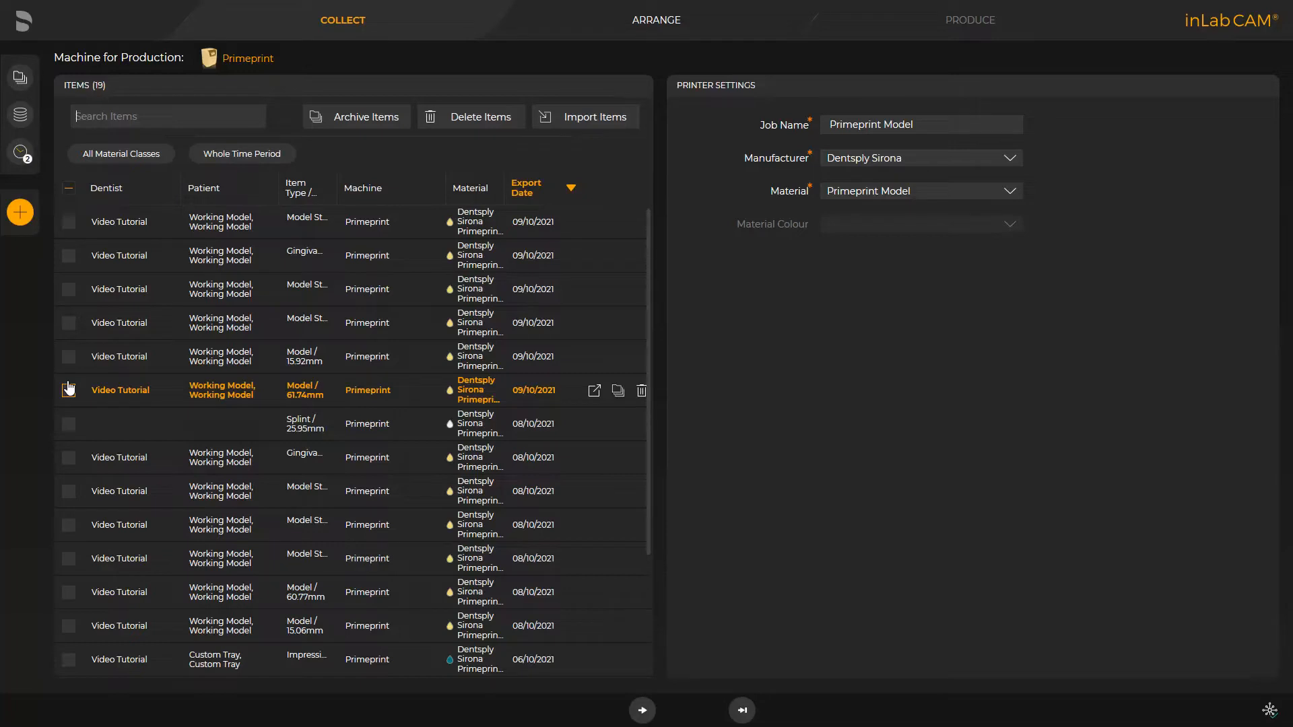
{"action": "left_click", "coordinate": [743, 710]}
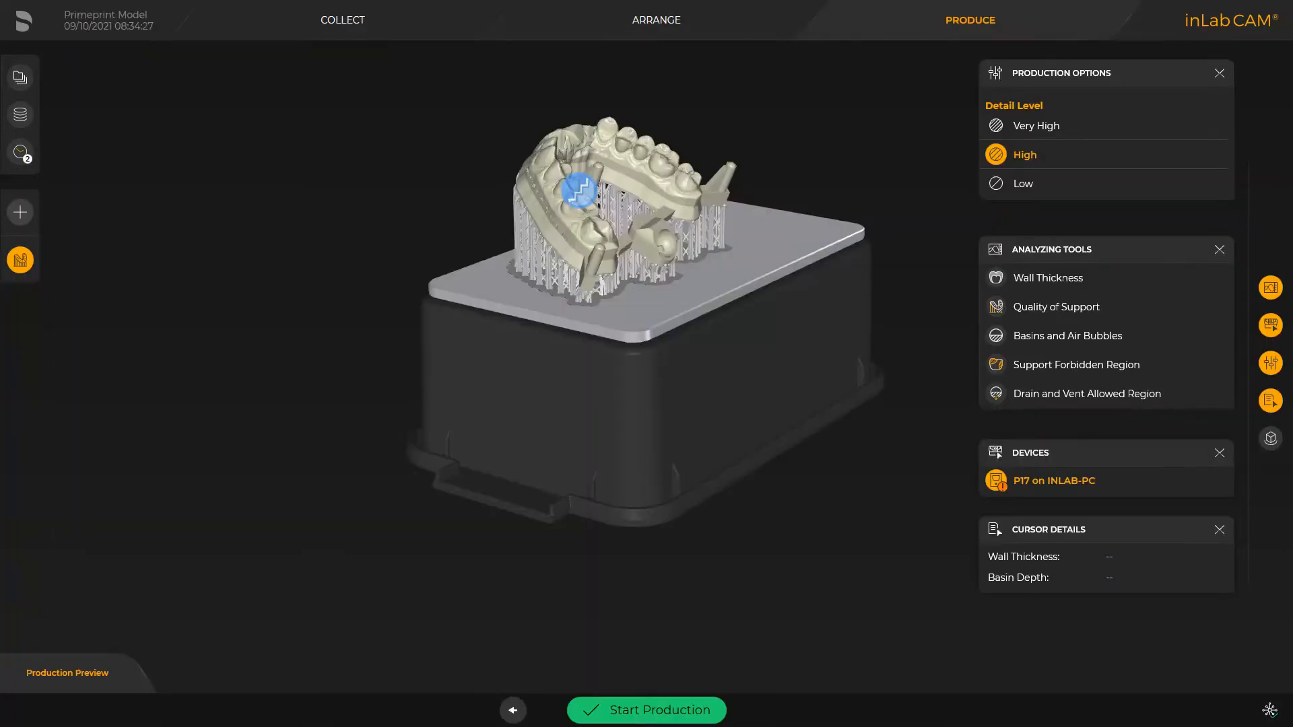